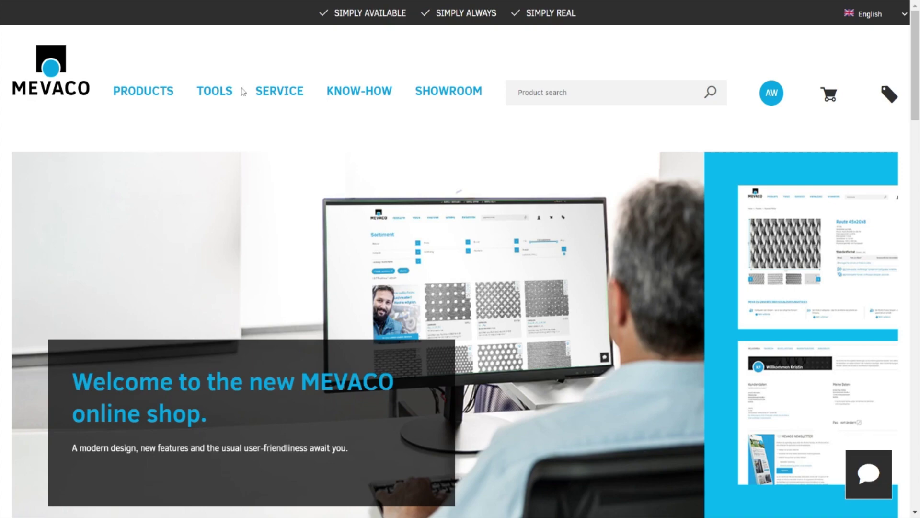
- Open the perforated sheet configurator and set the hole shape to Round with the RT round holes perforation
mouse_move(221, 90)
click(273, 191)
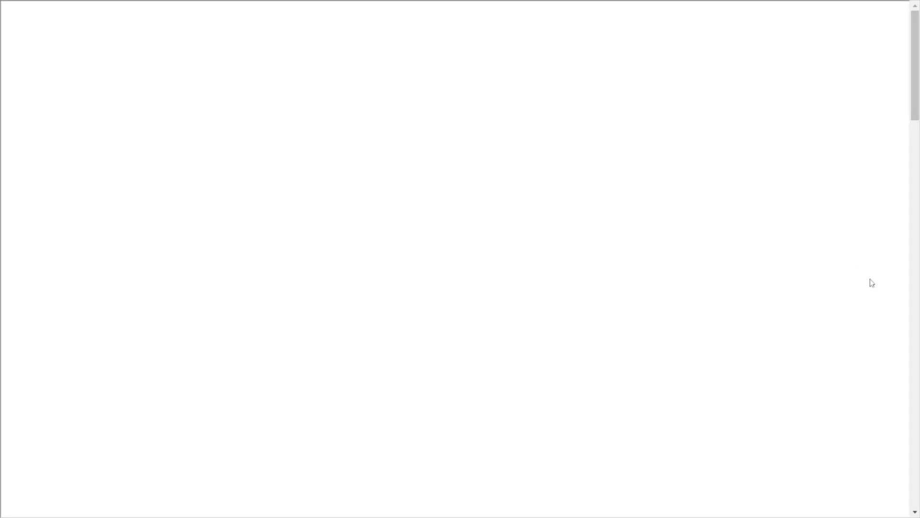
click(828, 192)
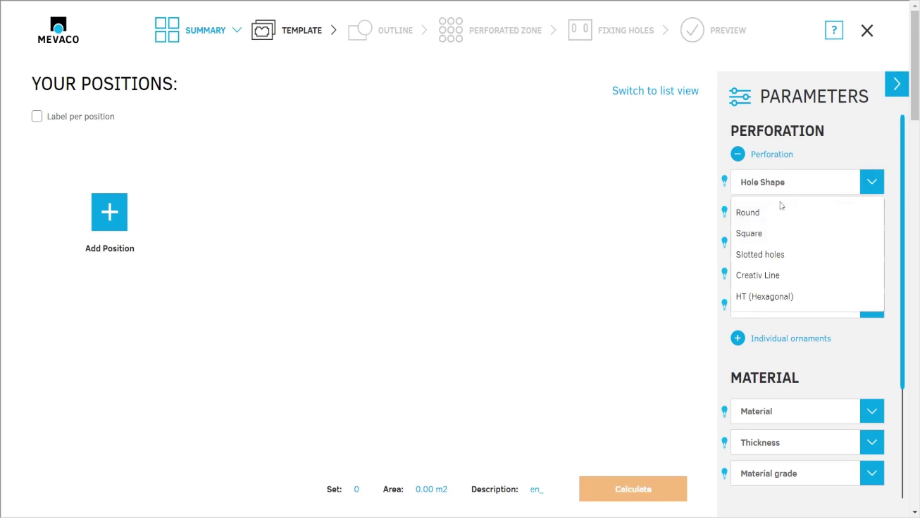
click(756, 218)
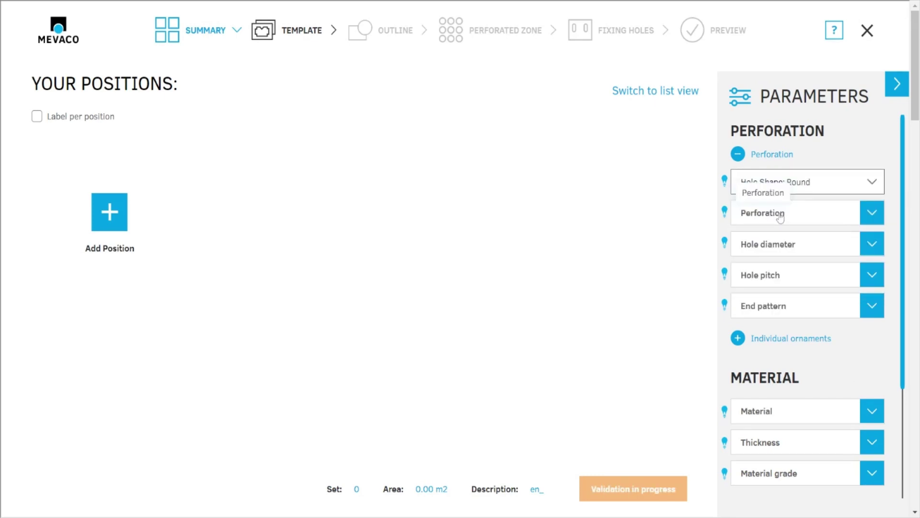
click(781, 212)
click(793, 245)
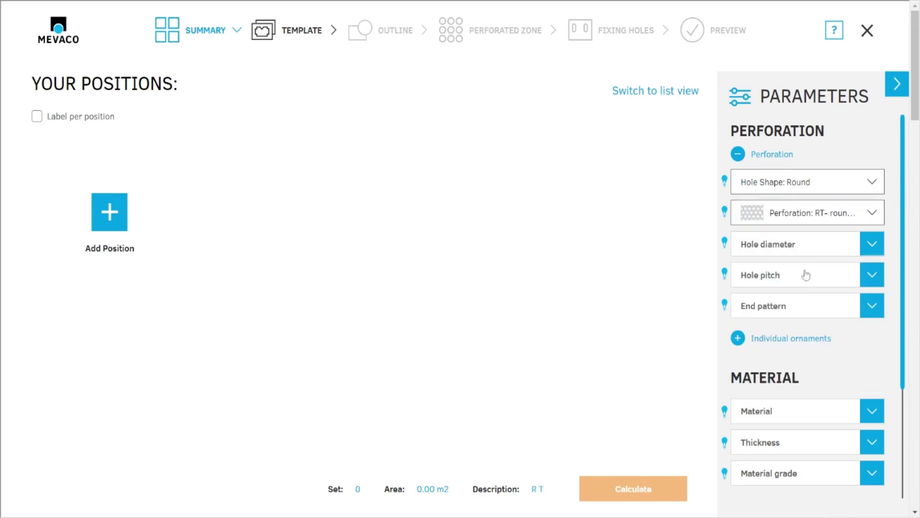
- Set the hole diameter to 10, the hole pitch to 15 and the end pattern to with corner holes
click(796, 245)
scroll(777, 345, down, 3)
scroll(781, 365, down, 2)
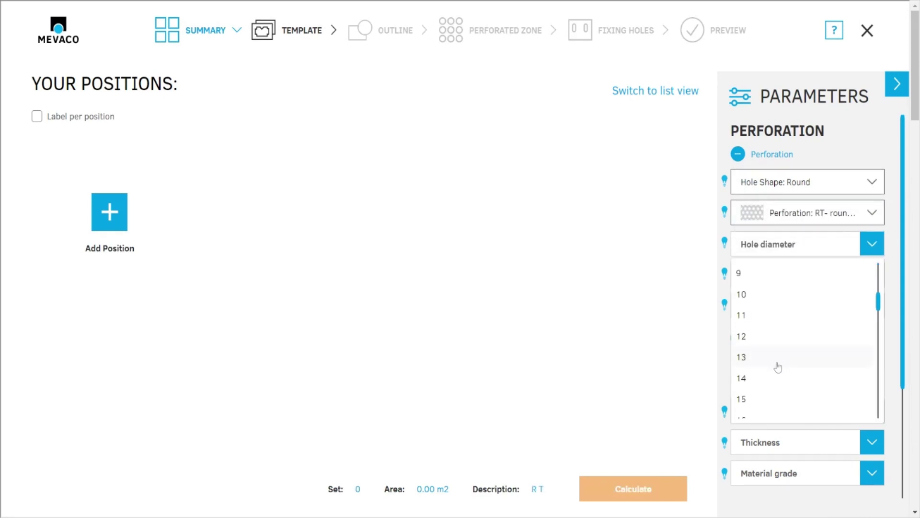
click(752, 297)
click(760, 282)
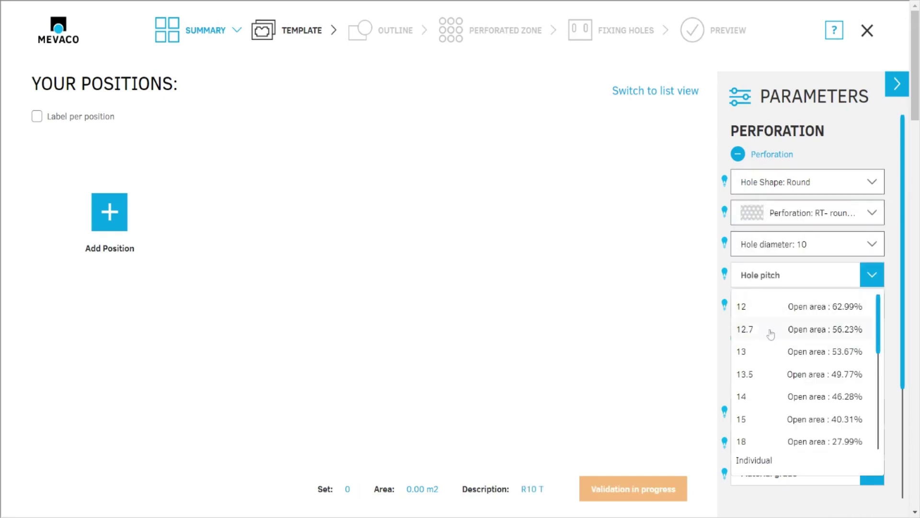
click(764, 418)
click(754, 386)
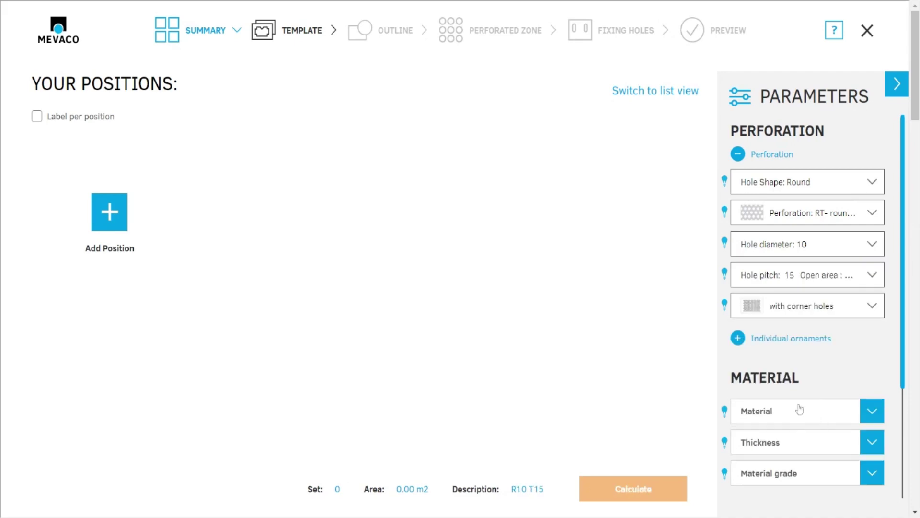
- Specify steel as the material with thickness 1.5 and the surface treatment Without further treatment
click(743, 411)
click(767, 445)
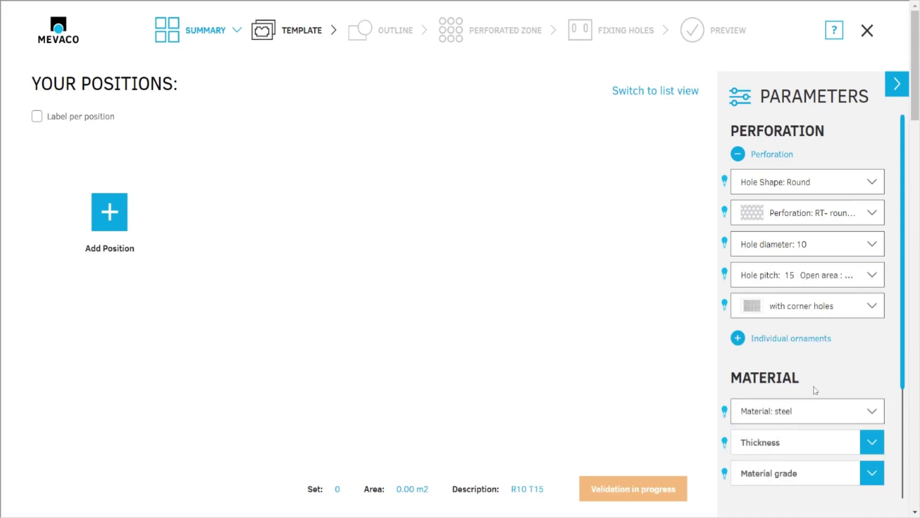
scroll(813, 386, down, 3)
click(753, 298)
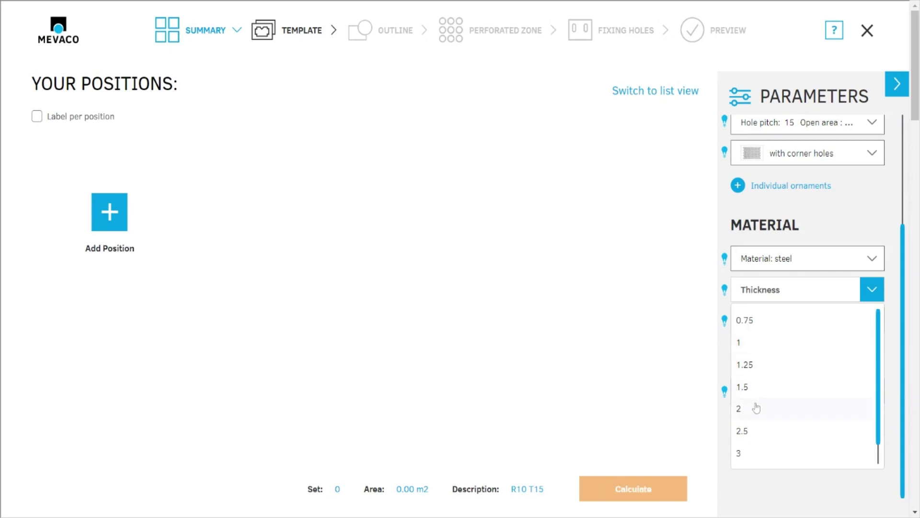
click(749, 388)
click(777, 406)
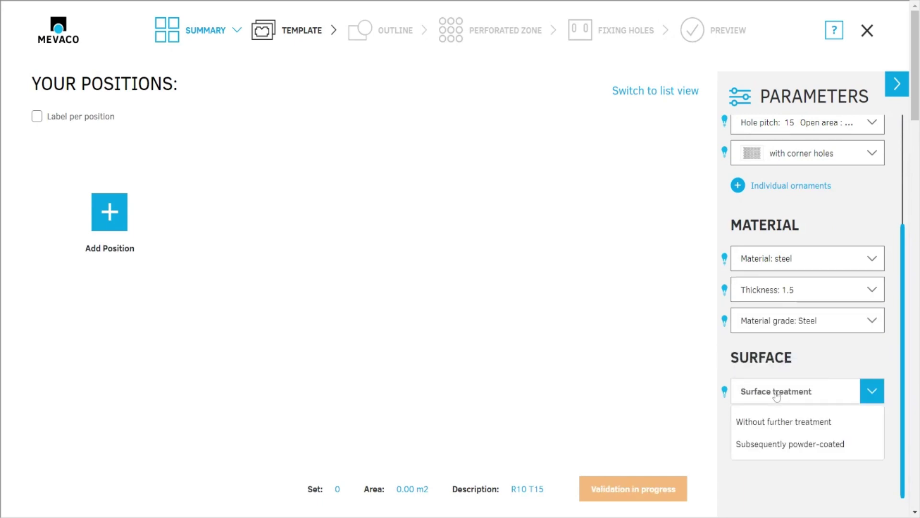
click(788, 424)
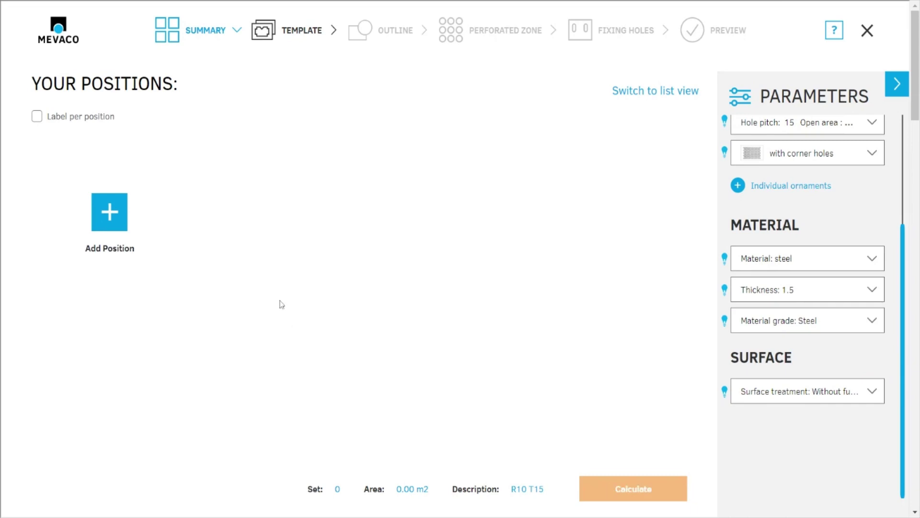
- Add a new position with the preset parameters, based on the MEVACO rectangle template with one perforated zone
click(109, 222)
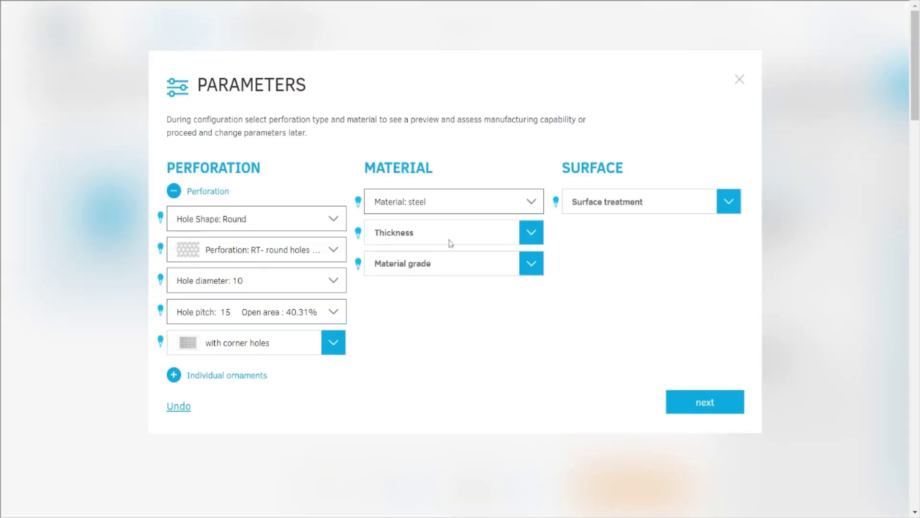
click(707, 404)
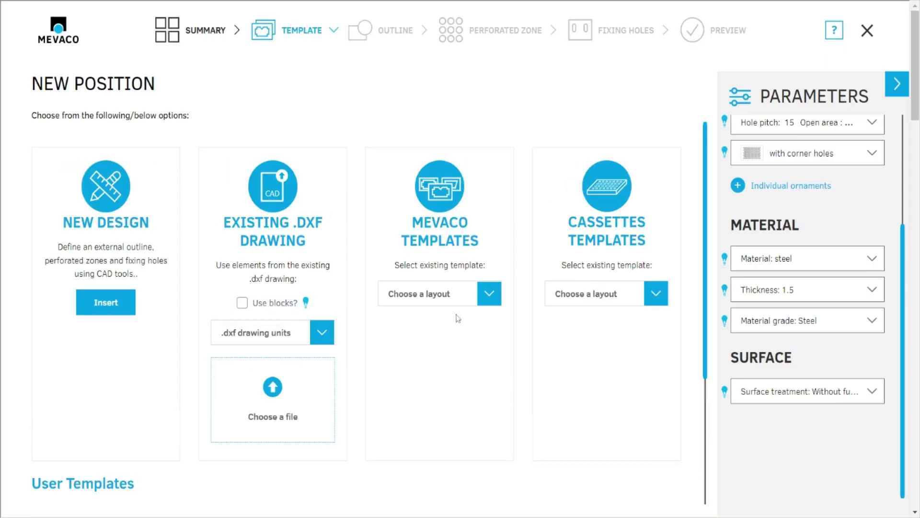
click(432, 301)
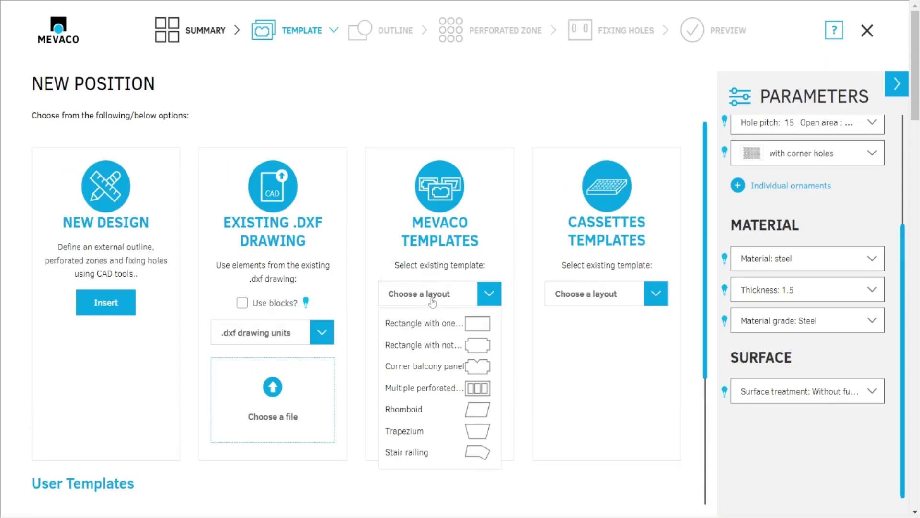
click(439, 328)
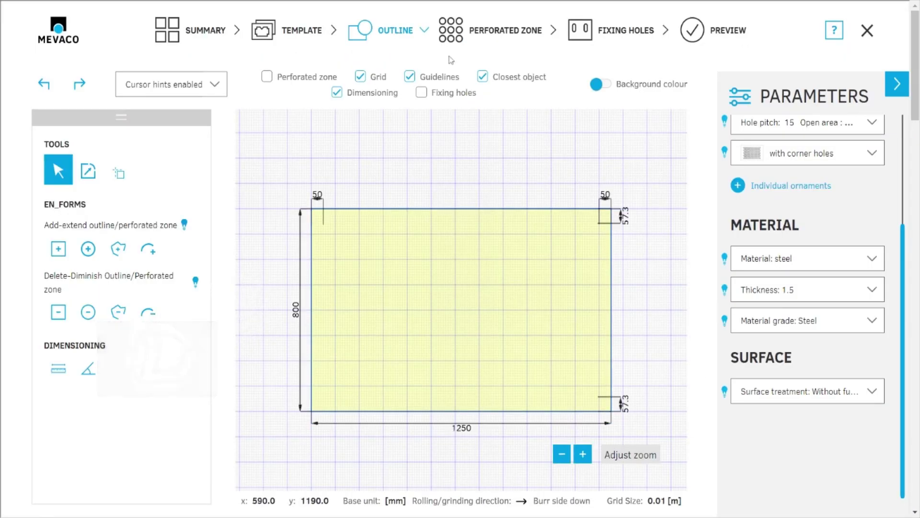
- Go through the perforated zone stage to the fixing holes stage and hide the drawing grid
click(513, 32)
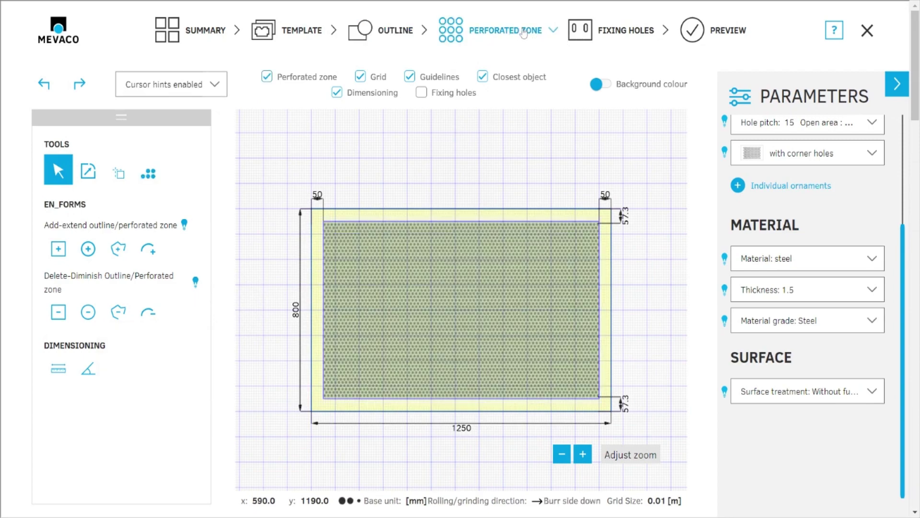
click(625, 38)
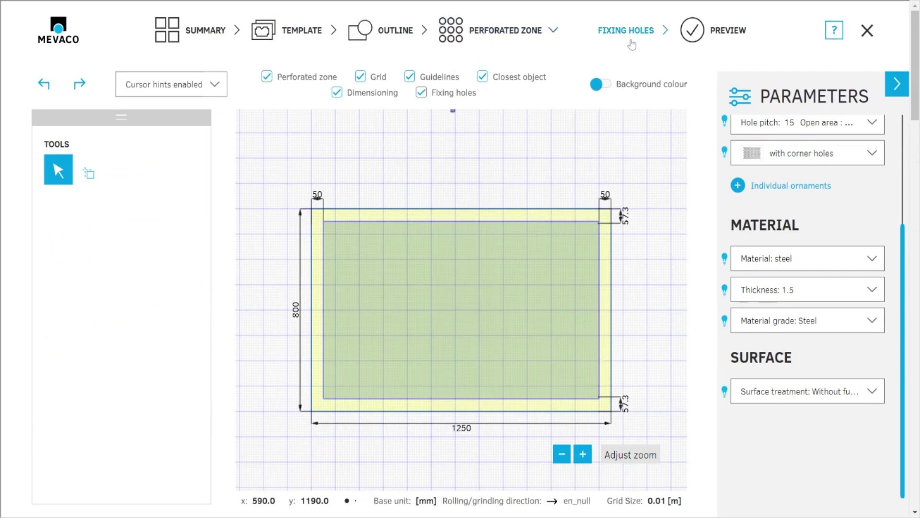
click(360, 77)
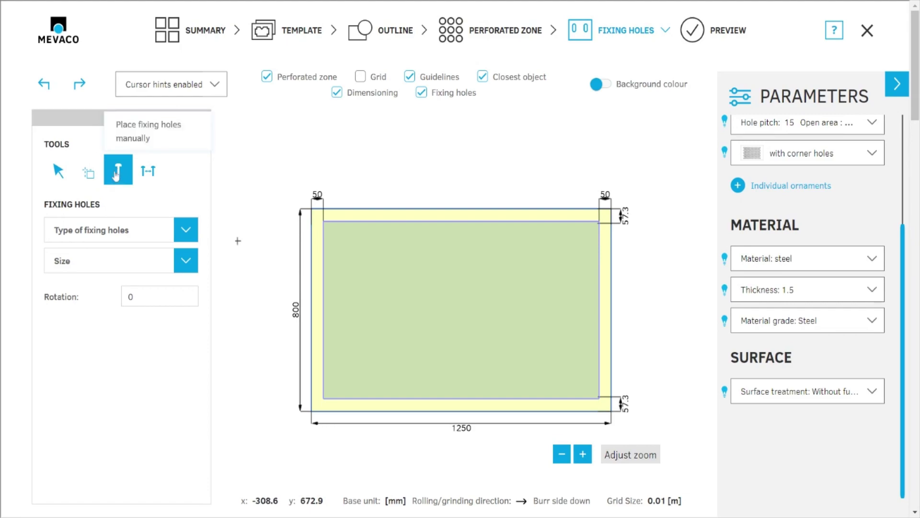
- Set the manually placed fixing holes to type Round and size 5
click(79, 239)
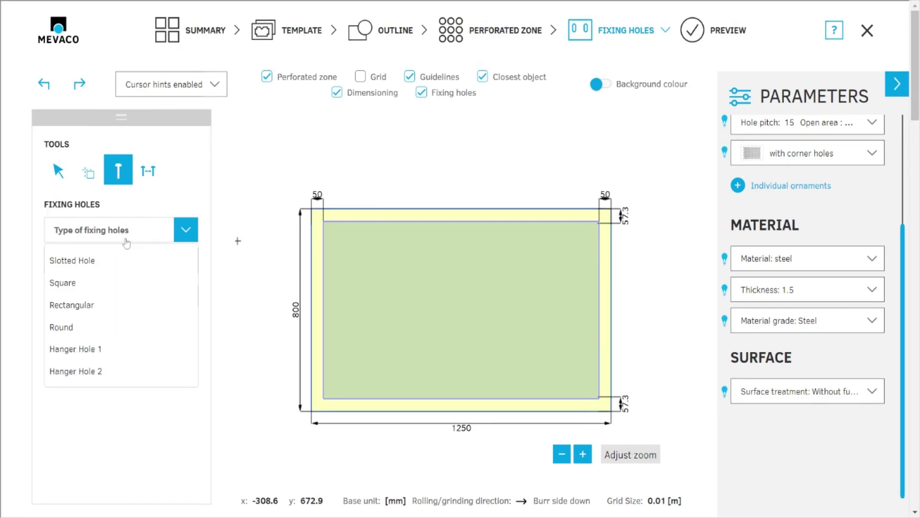
click(61, 327)
click(99, 271)
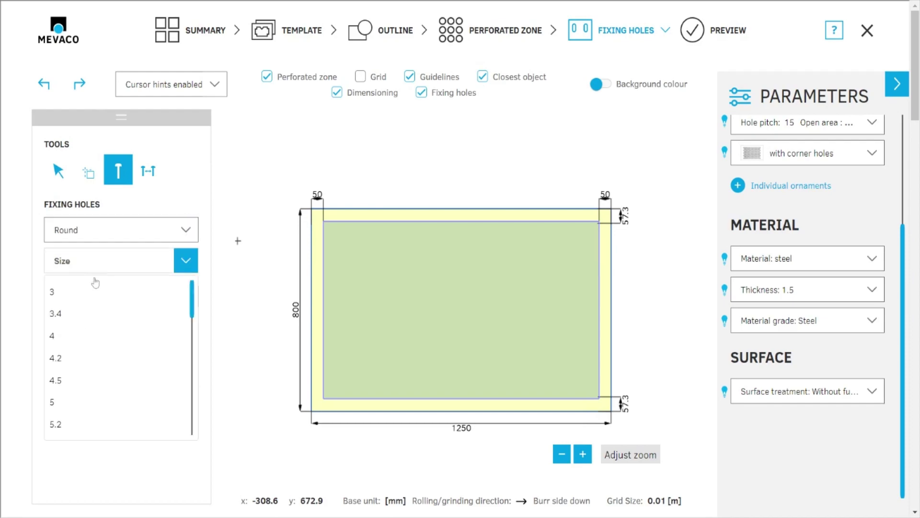
click(65, 406)
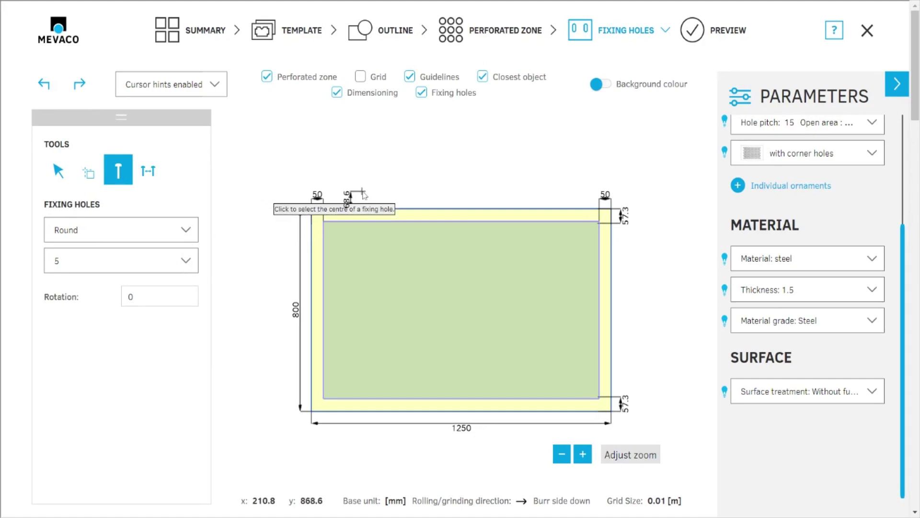
- Place six fixing holes in a row about 29 mm below the panel's upper edge, about 76 to 252 mm from its left edge
scroll(363, 194, up, 5)
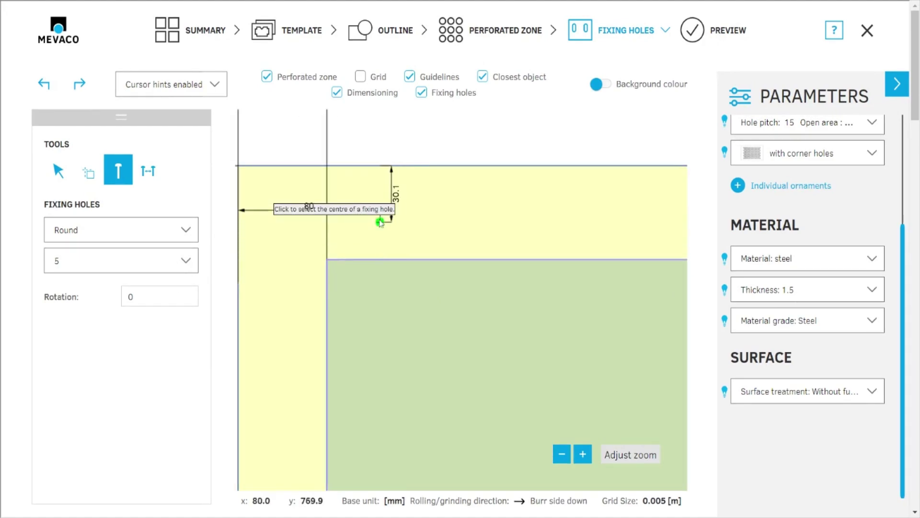
scroll(380, 222, down, 3)
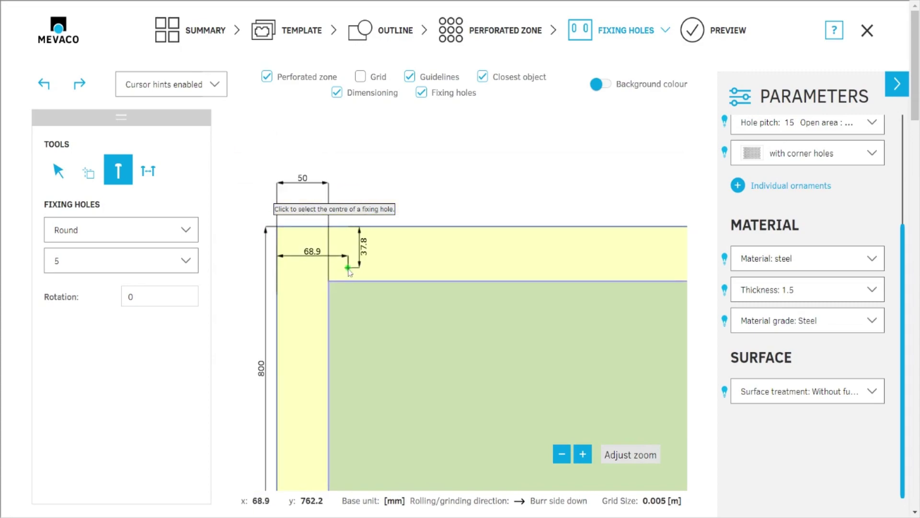
scroll(349, 270, up, 2)
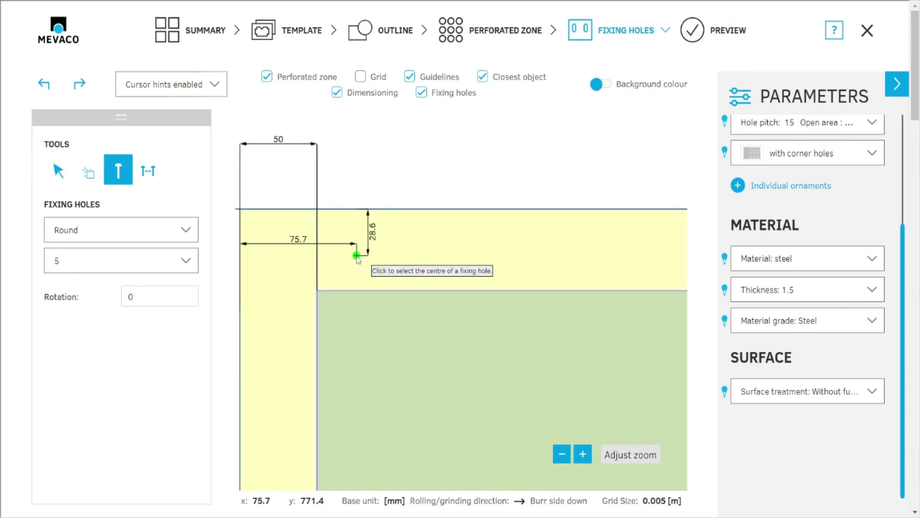
click(357, 255)
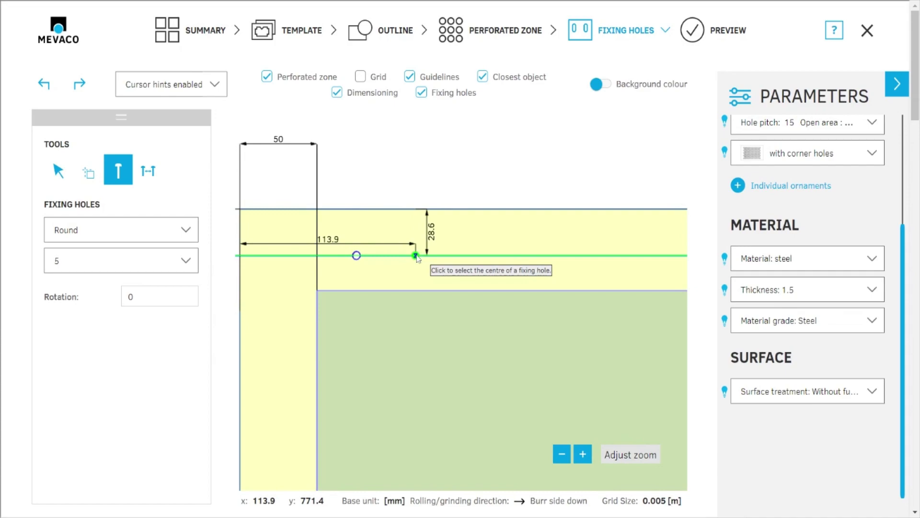
click(416, 256)
click(451, 255)
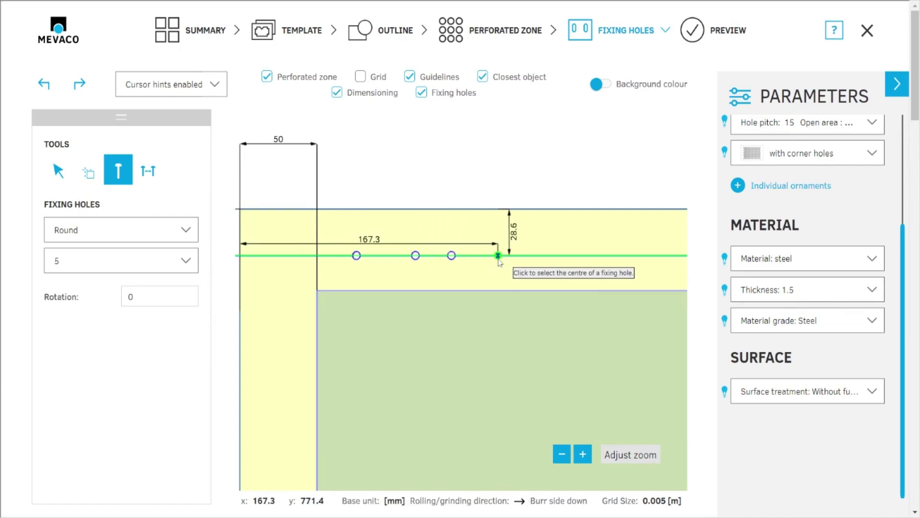
click(497, 255)
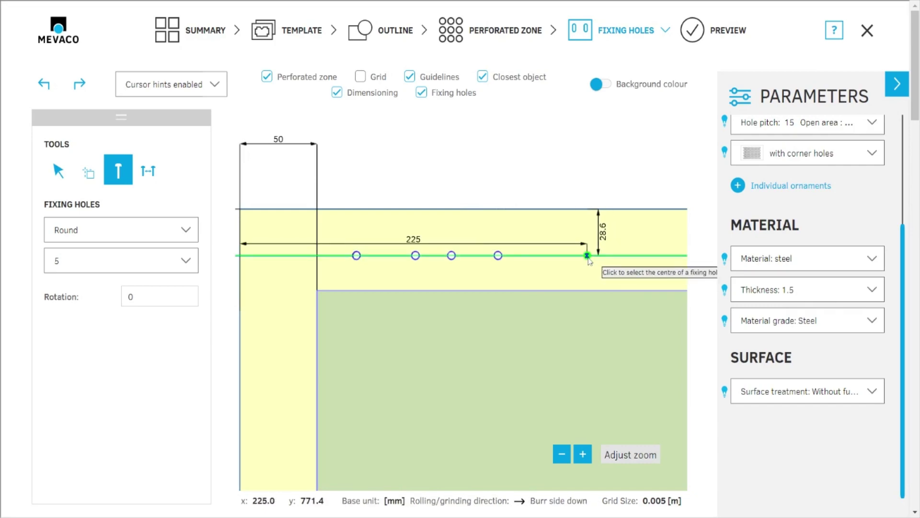
click(587, 255)
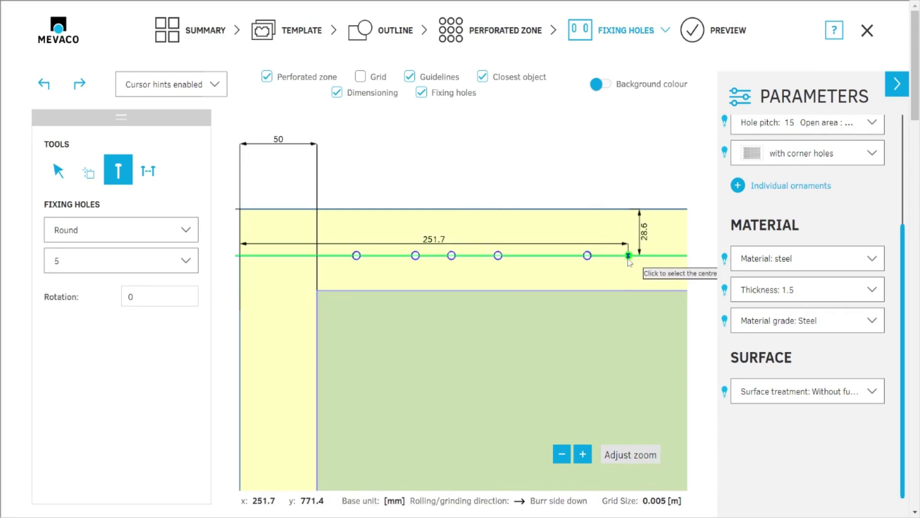
click(628, 255)
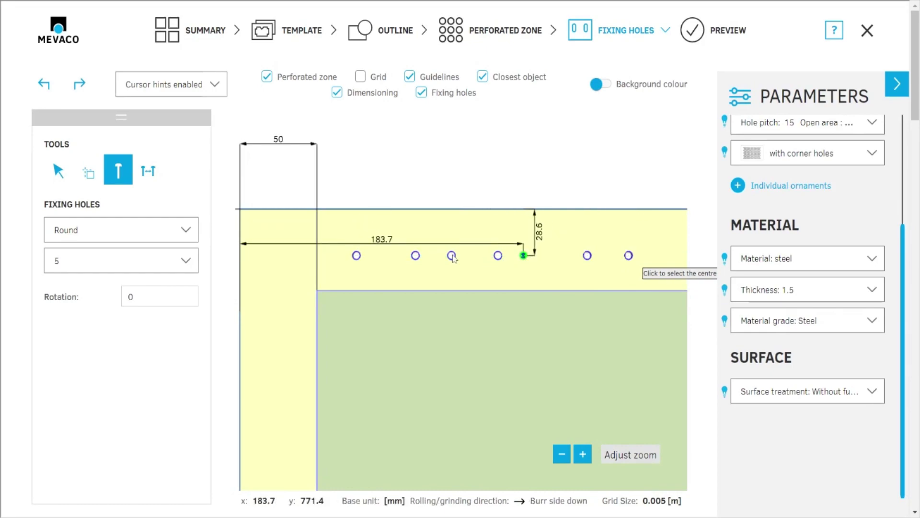
- Delete the leftmost fixing hole in the row along the panel's upper edge
scroll(381, 232, down, 3)
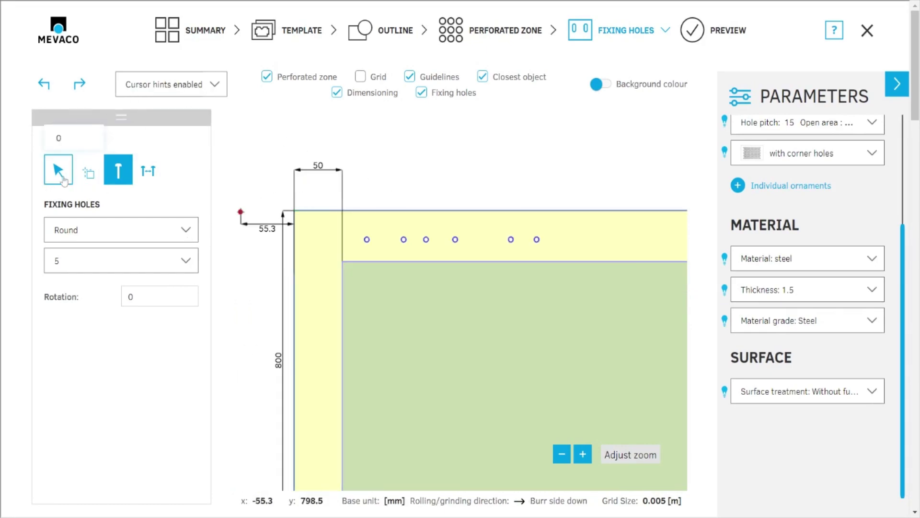
click(55, 178)
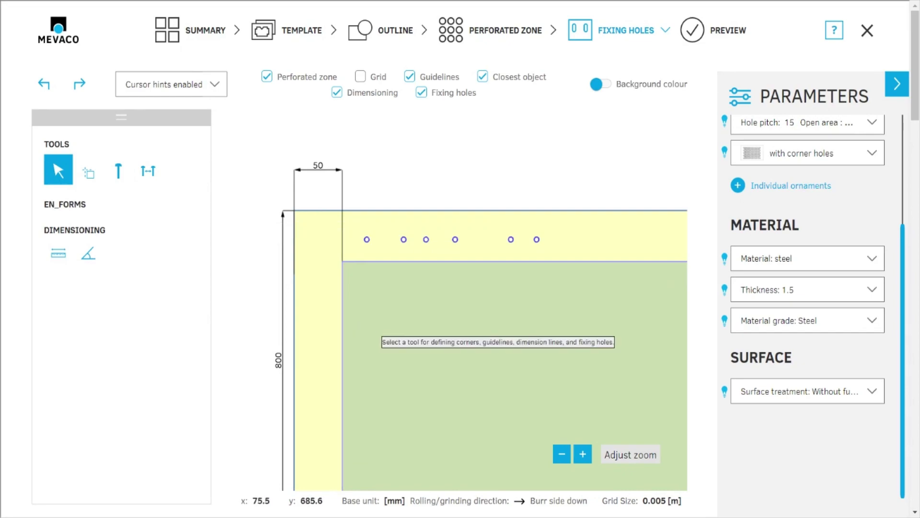
scroll(360, 224, up, 5)
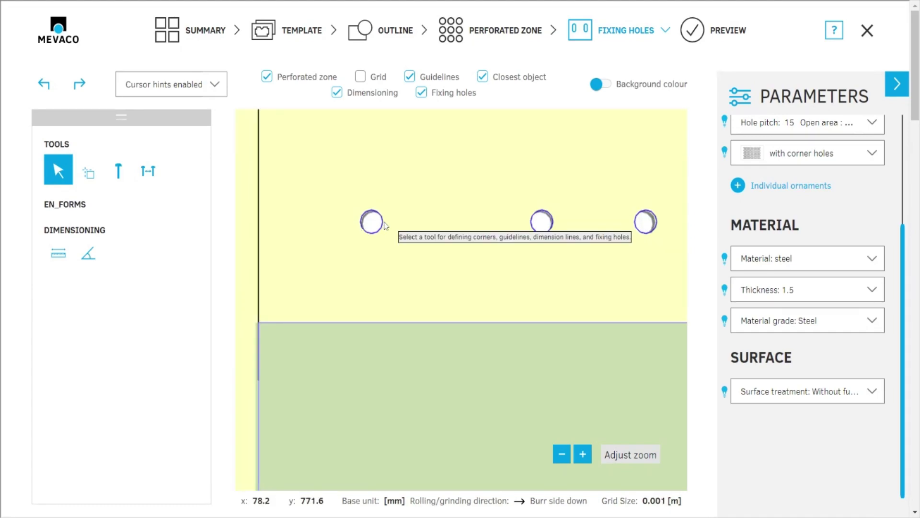
click(384, 225)
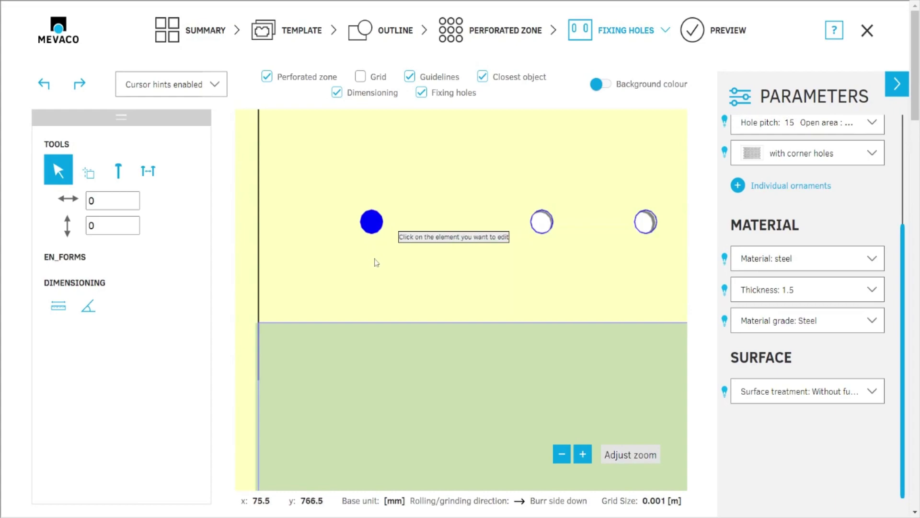
key(Delete)
scroll(376, 321, down, 5)
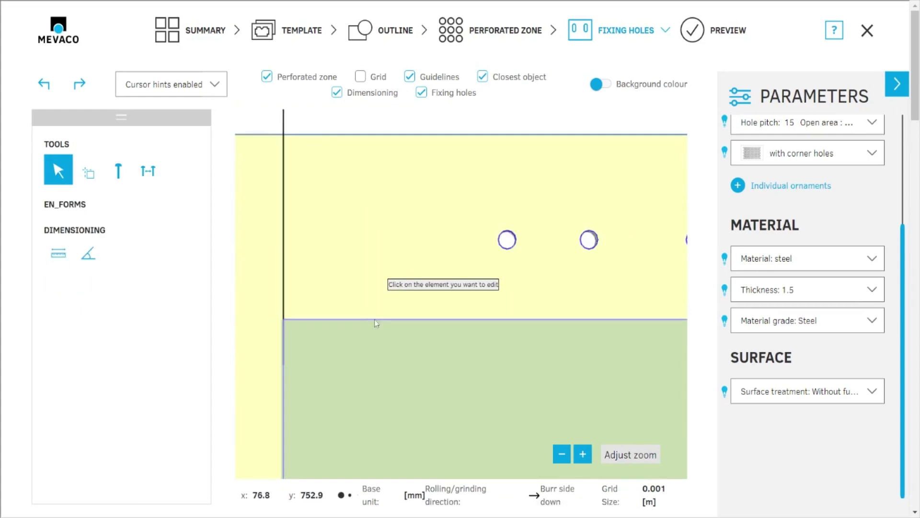
scroll(381, 203, down, 4)
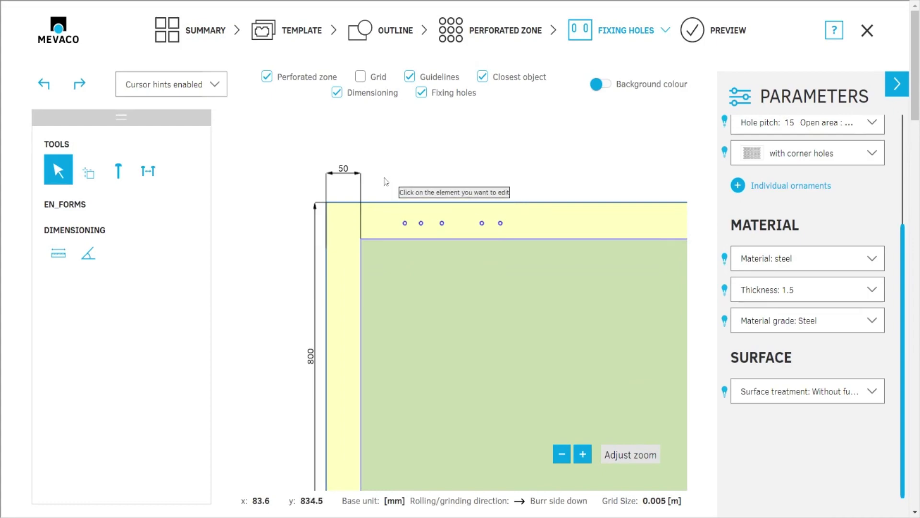
- Select the five remaining fixing holes along the panel's upper edge together and delete them
drag(385, 177, 527, 266)
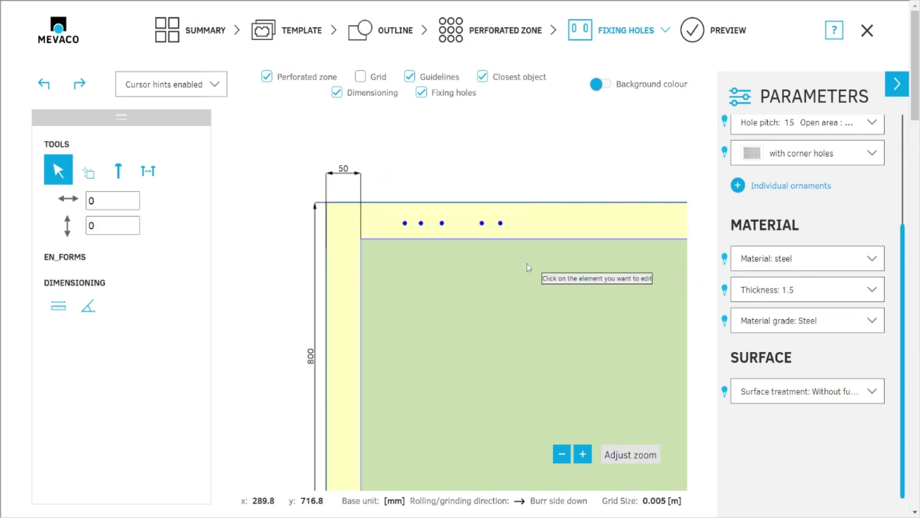
key(Delete)
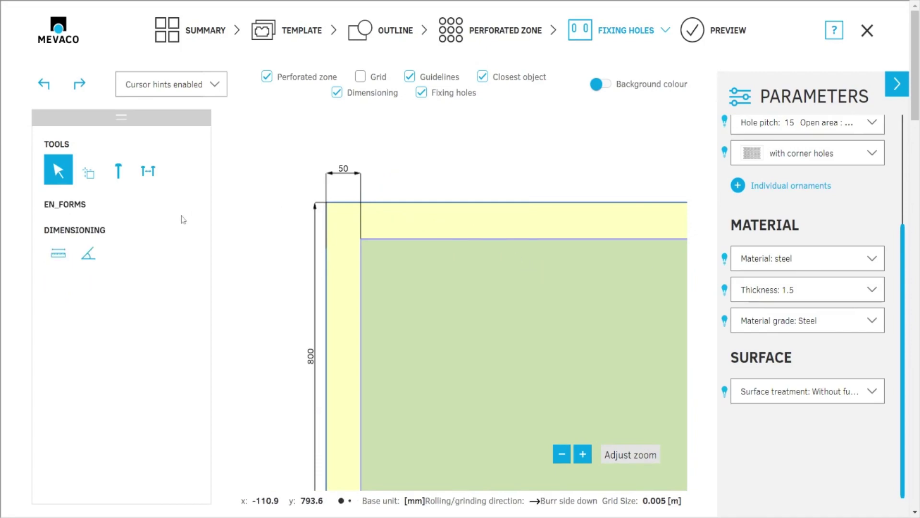
- Place horizontal guidelines 25 mm inside the panel's lower and upper edges, using distances 25 and -25
scroll(251, 161, down, 5)
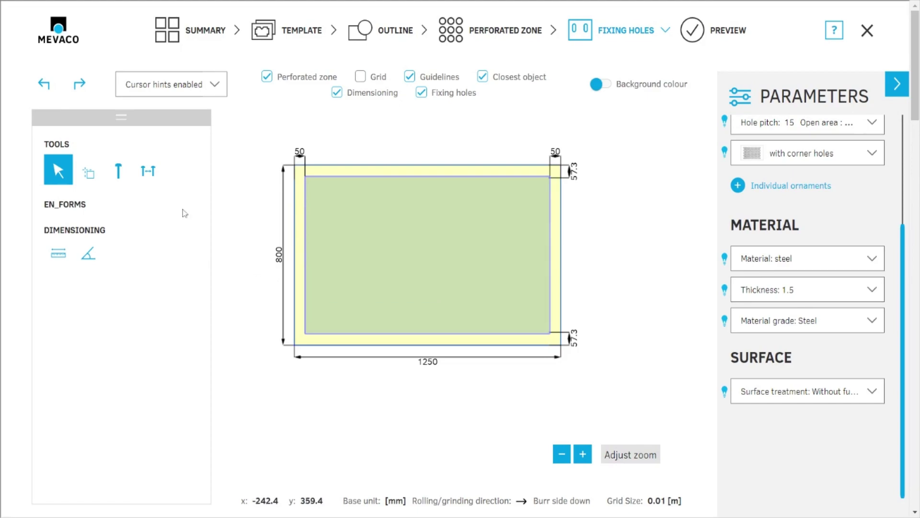
click(89, 180)
drag(145, 236, 111, 239)
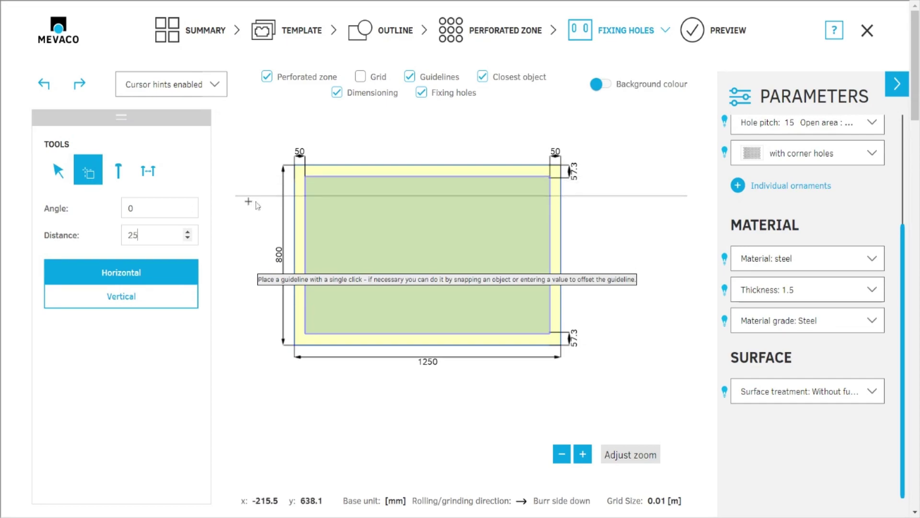
click(346, 346)
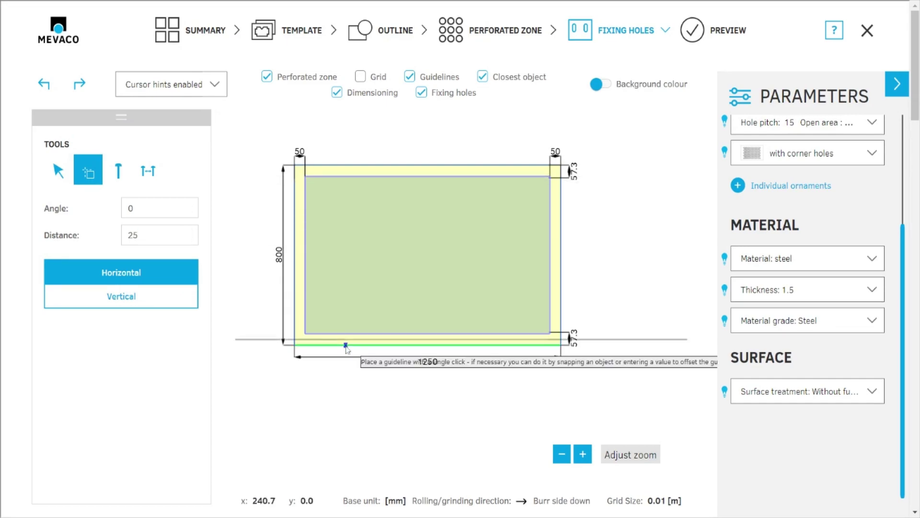
click(128, 235)
text(-)
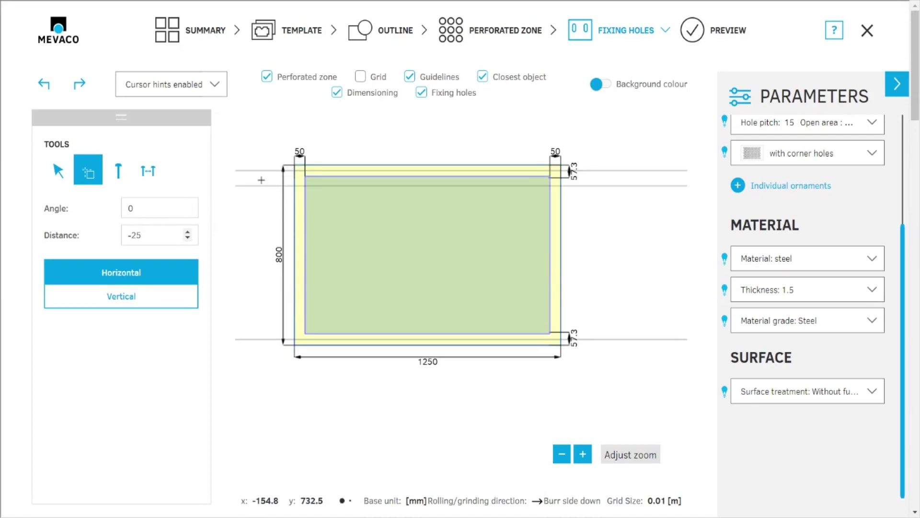
- Place vertical guidelines 25 mm inside the panel's right and left edges, using distances -25 and 25
click(123, 296)
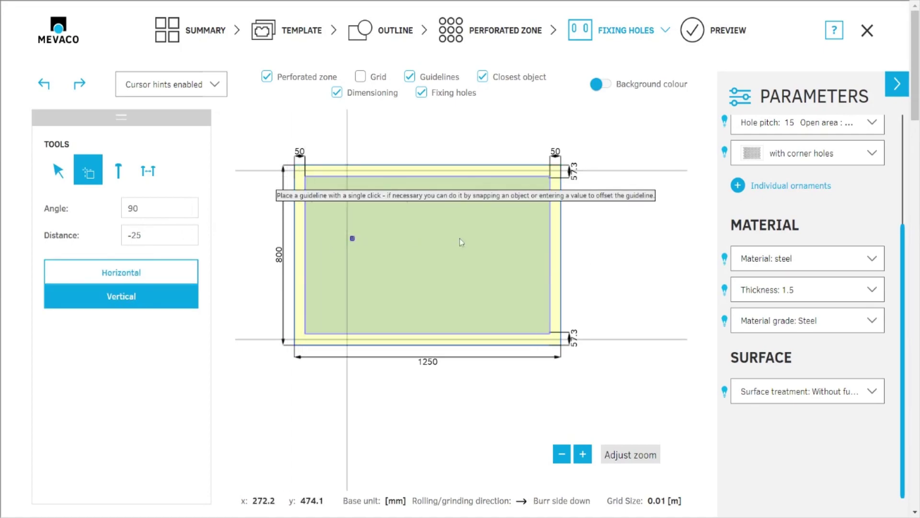
click(560, 238)
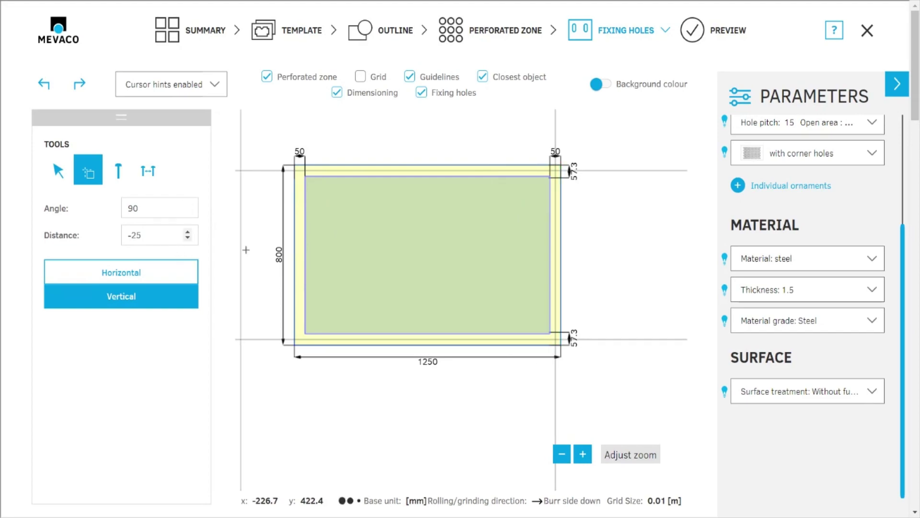
drag(132, 235, 81, 235)
key(BackSpace)
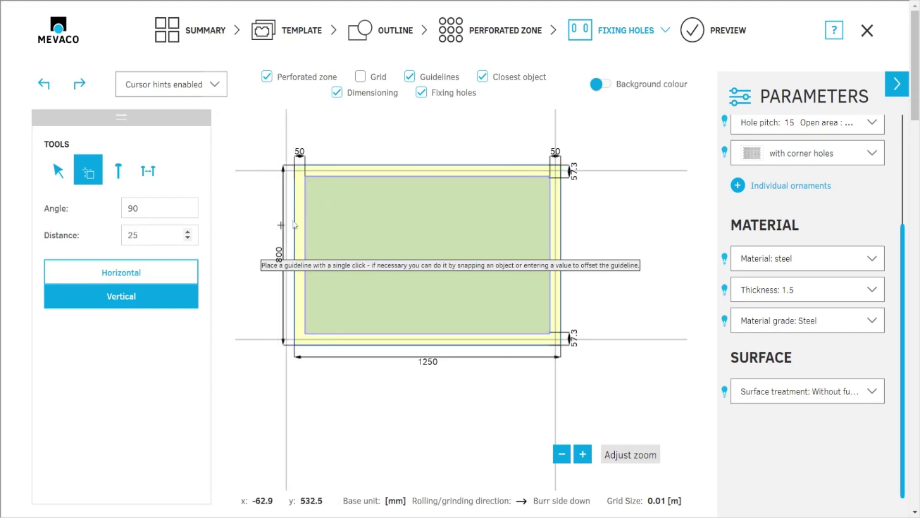
scroll(299, 225, up, 5)
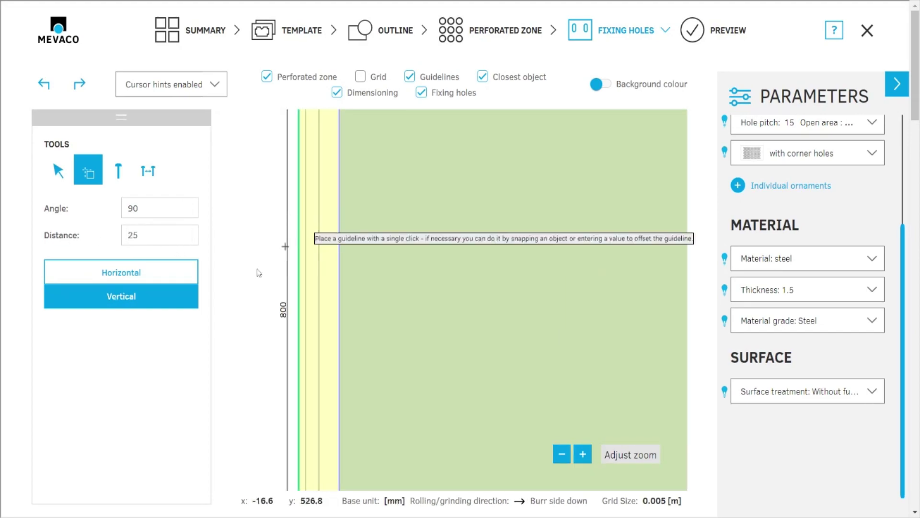
- Place a vertical guideline 200 mm inside the panel's left edge
scroll(248, 210, down, 5)
scroll(284, 173, down, 2)
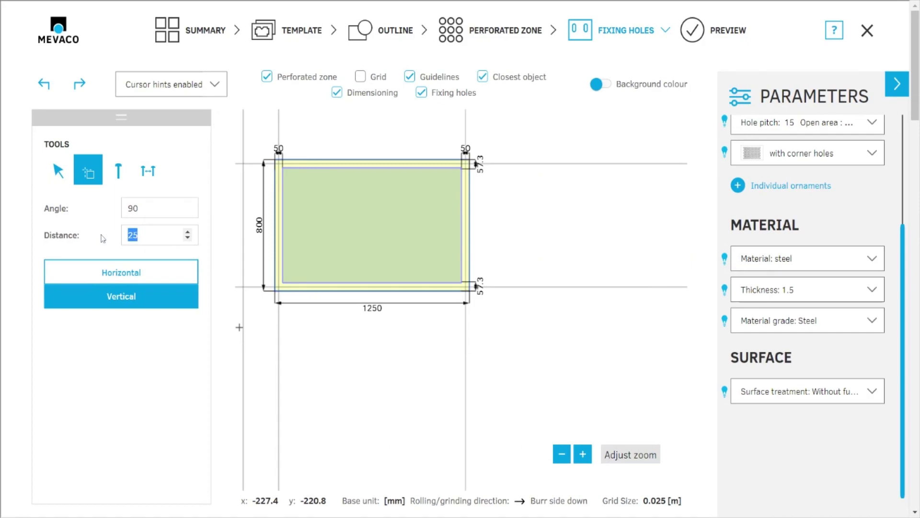
text(2)
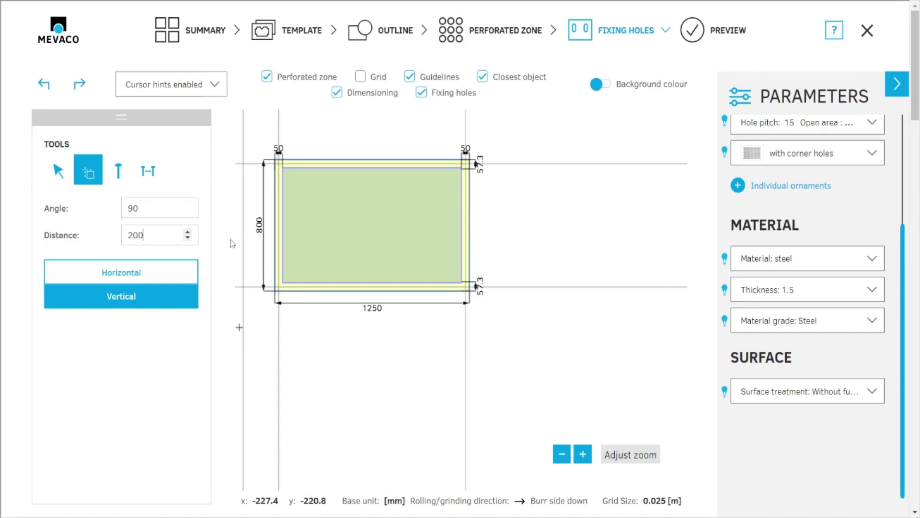
scroll(275, 200, up, 2)
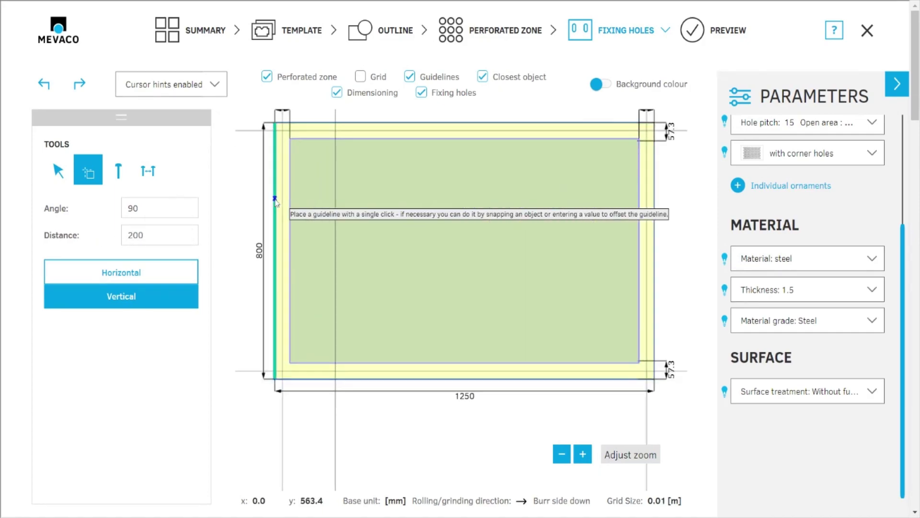
scroll(275, 201, up, 2)
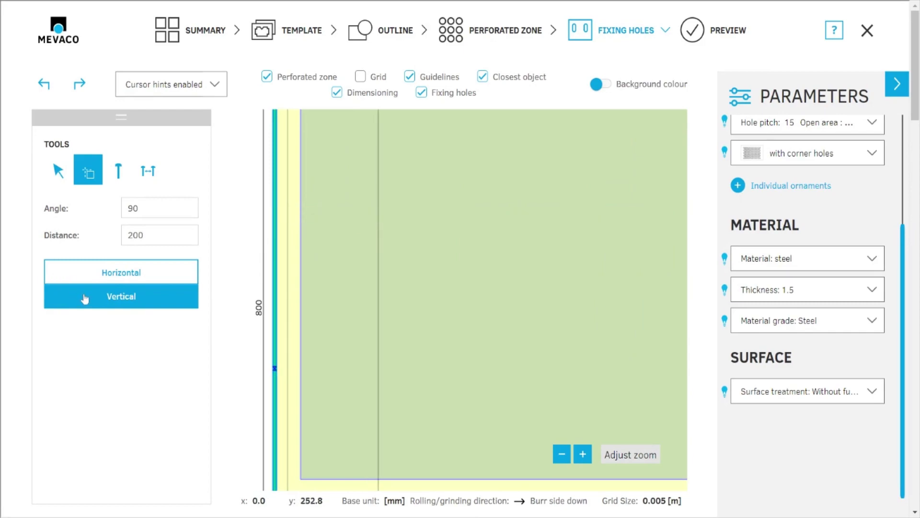
- Place a vertical guideline inside the panel's right edge with a distance of -200
click(127, 234)
text(-)
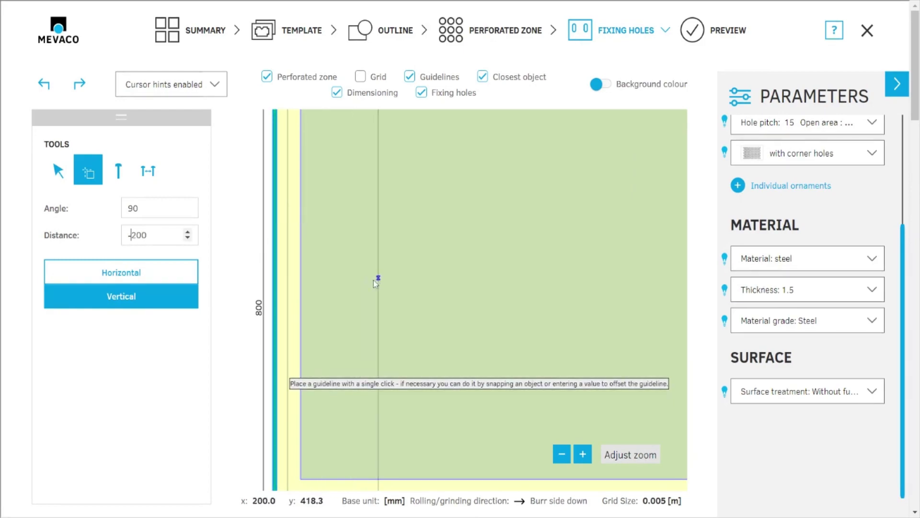
scroll(375, 277, down, 5)
scroll(547, 331, up, 5)
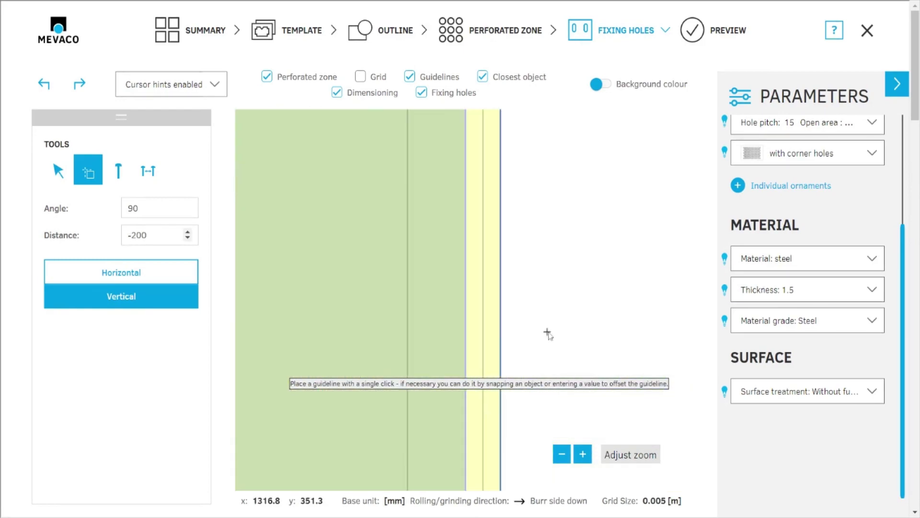
click(497, 326)
scroll(565, 320, down, 3)
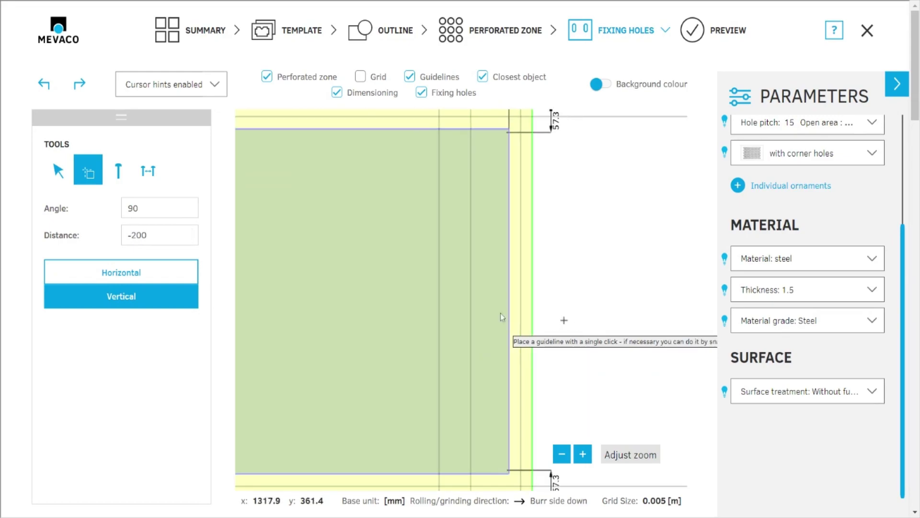
- Place horizontal guidelines 200 mm inside the panel's upper and lower edges, using distances -200 and 200
click(150, 278)
scroll(463, 249, down, 4)
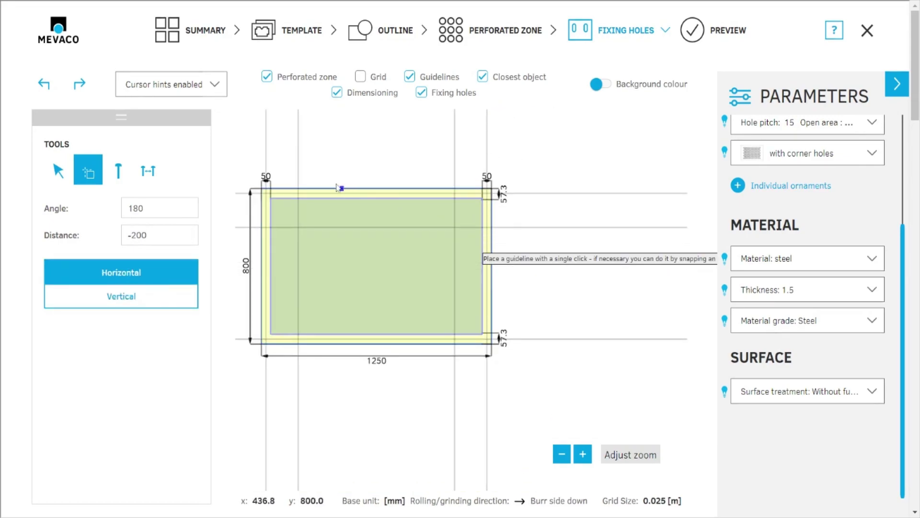
scroll(339, 194, up, 4)
scroll(577, 240, down, 5)
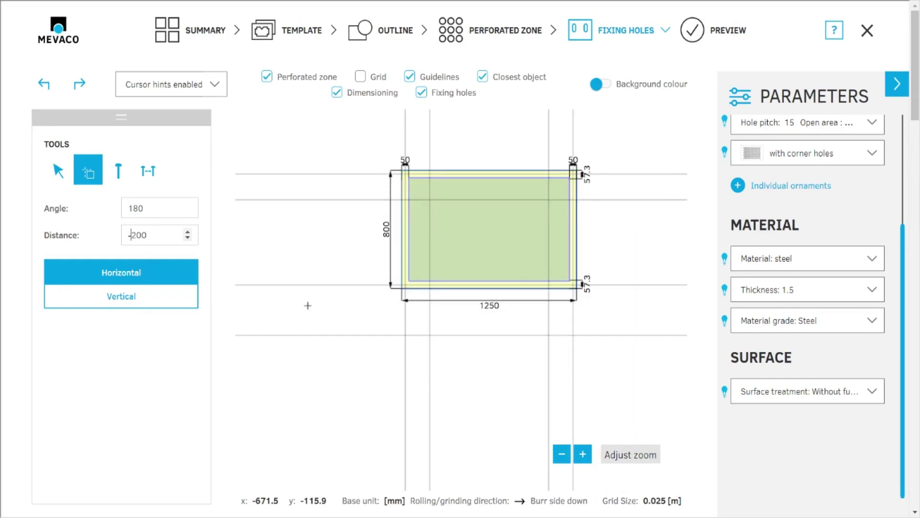
scroll(473, 268, up, 5)
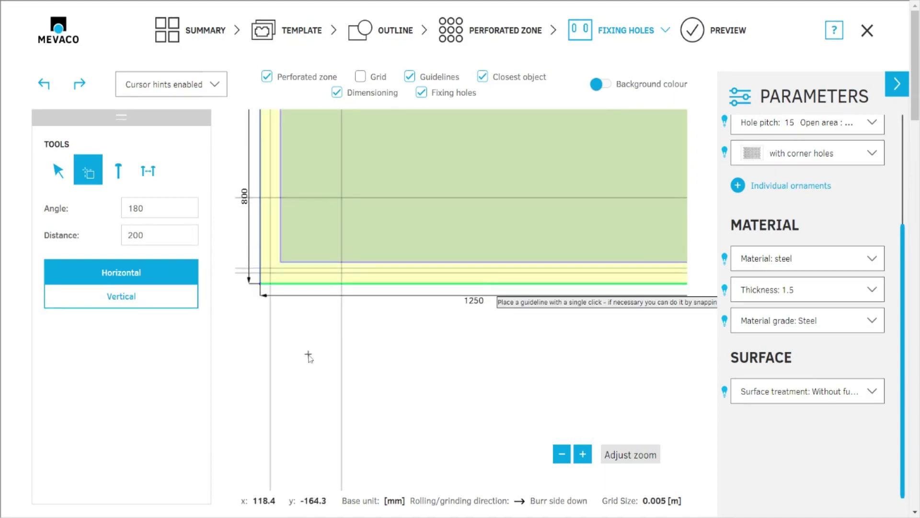
scroll(422, 331, down, 5)
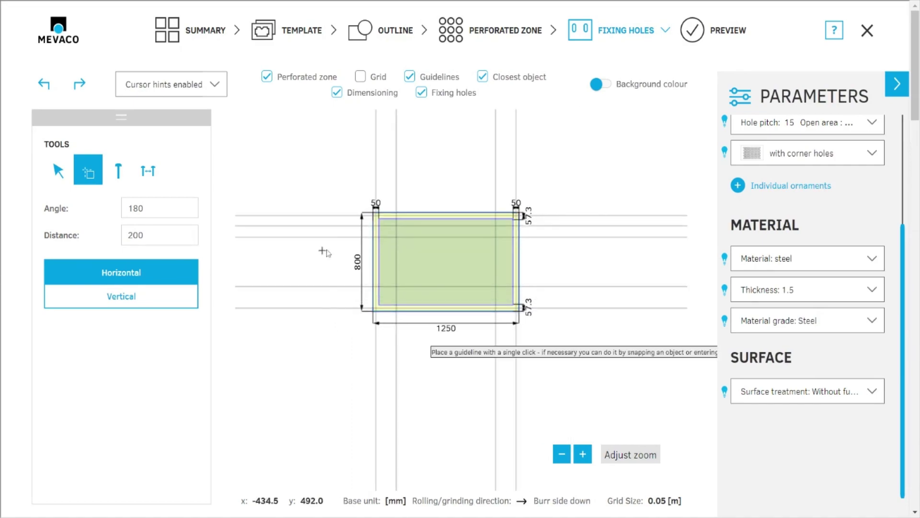
- Place two round size 5 fixing holes near the upper-left corner on the guideline intersections x 25, y 600 and x 200, y 775
scroll(442, 227, up, 5)
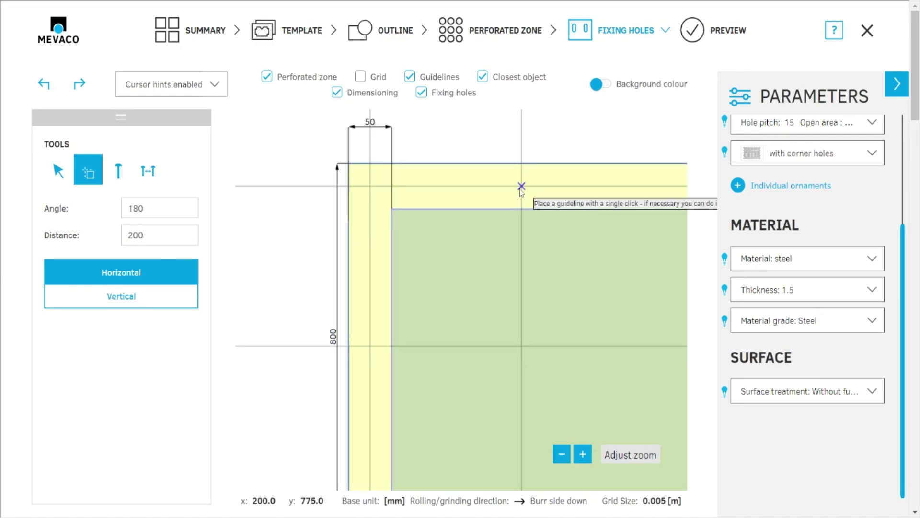
scroll(372, 345, up, 3)
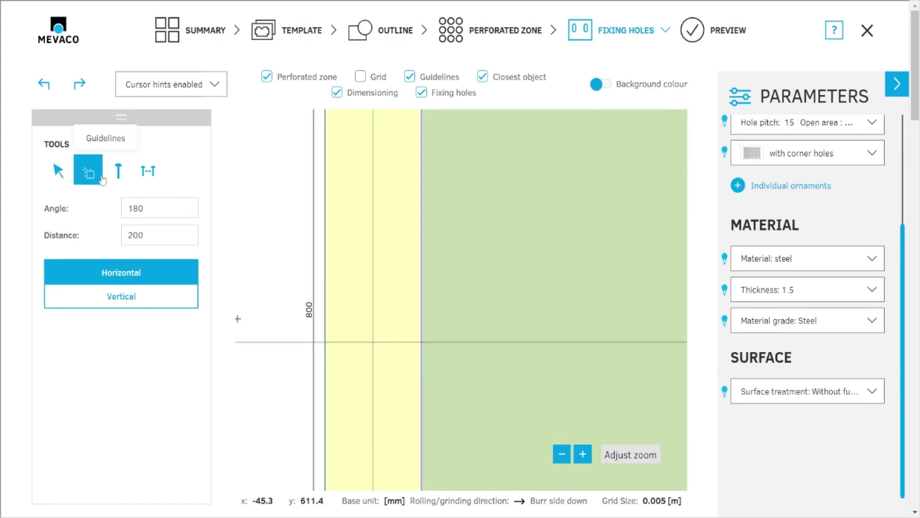
click(120, 175)
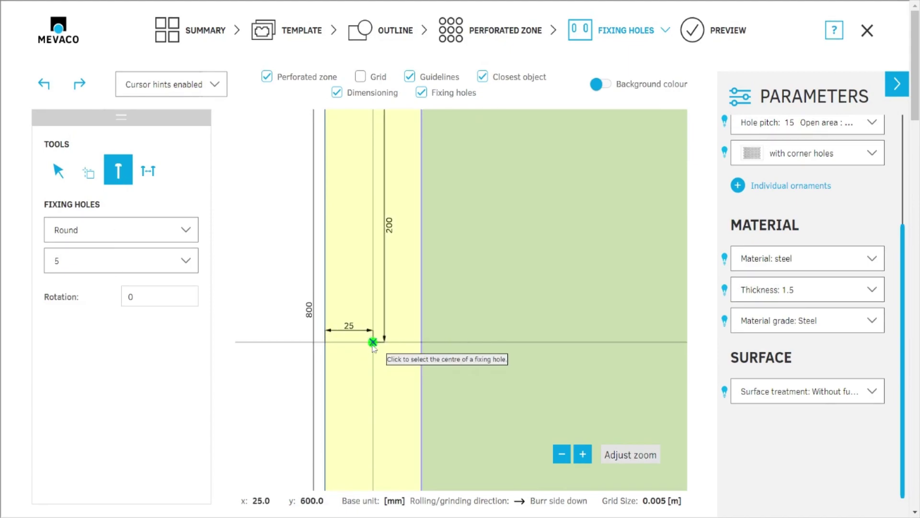
scroll(354, 399, down, 6)
scroll(410, 294, up, 6)
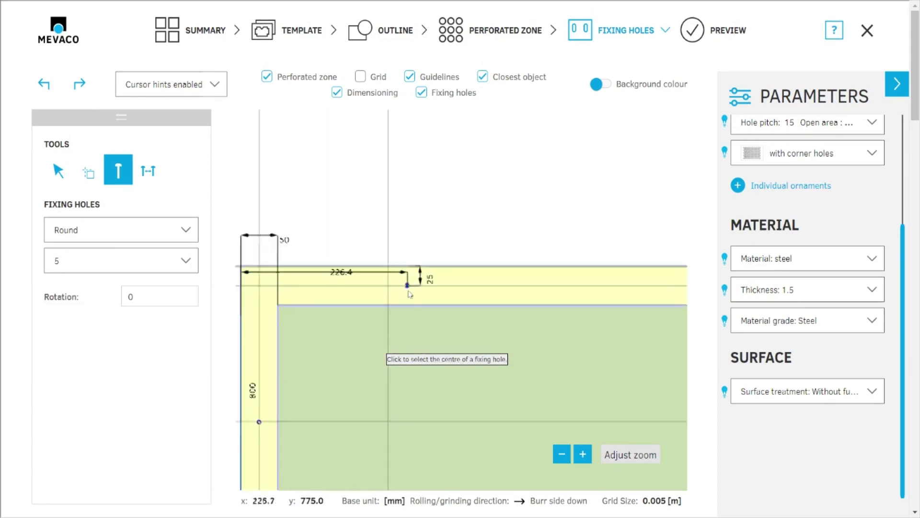
scroll(420, 297, up, 4)
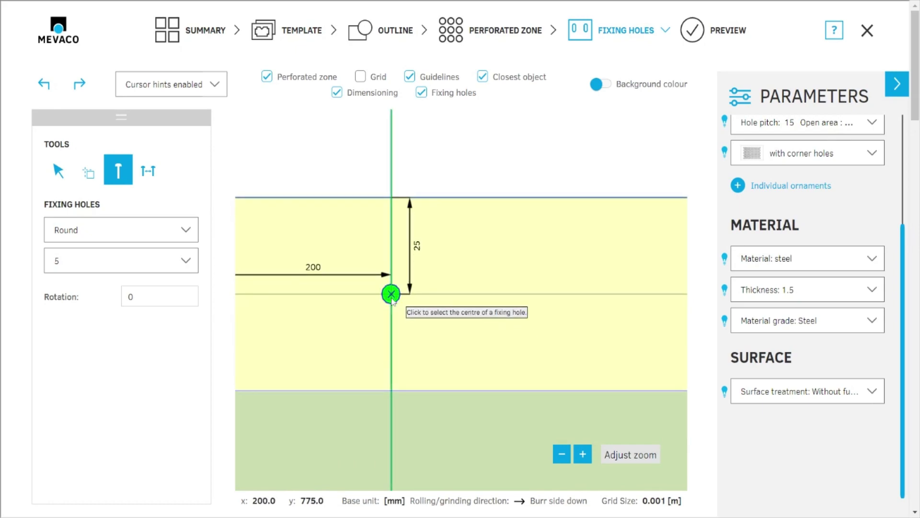
click(391, 294)
- Place two fixing holes near the panel's lower-left corner on the guideline intersections x 25, y 200 and x 200, y 25
scroll(386, 213, down, 5)
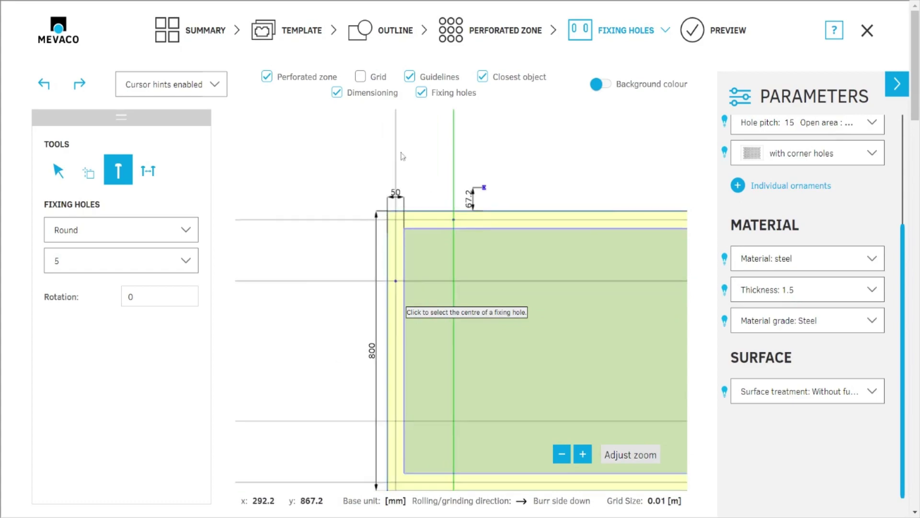
scroll(403, 156, down, 2)
scroll(369, 297, up, 9)
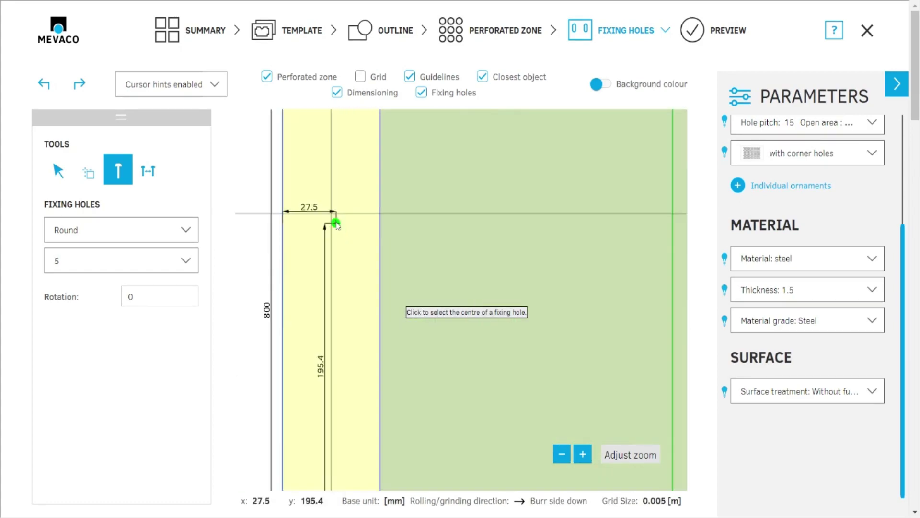
scroll(269, 191, down, 3)
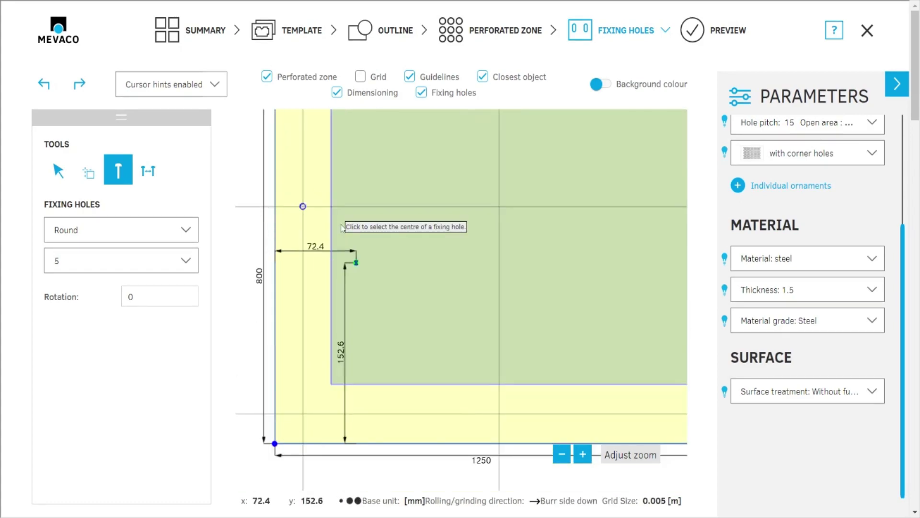
scroll(438, 425, up, 5)
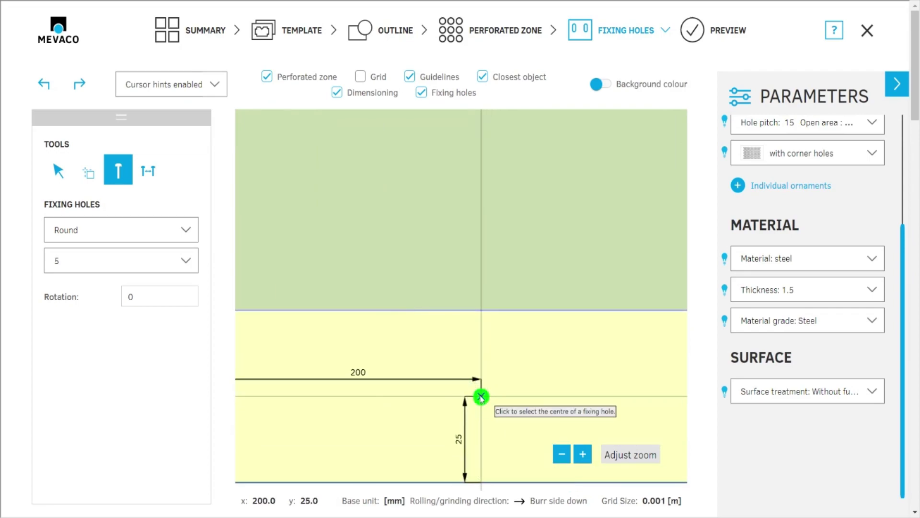
- Place two fixing holes near the panel's lower-right corner on the guideline intersections x 1050, y 25 and x 1225, y 200
scroll(480, 397, down, 5)
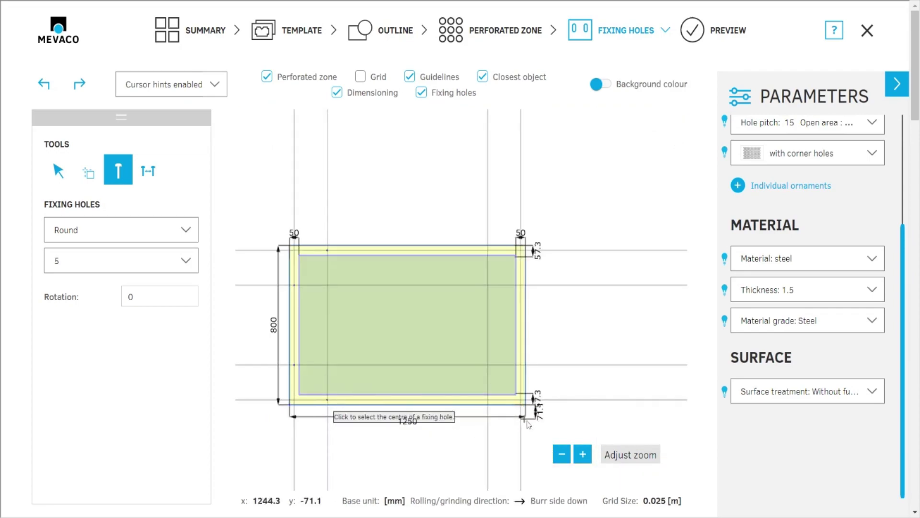
scroll(528, 424, up, 5)
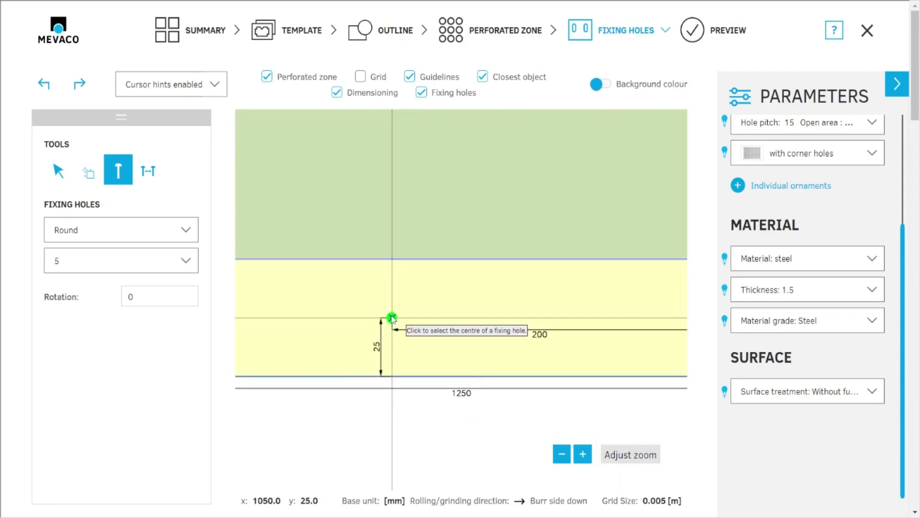
click(392, 318)
scroll(311, 430, down, 6)
scroll(449, 312, up, 3)
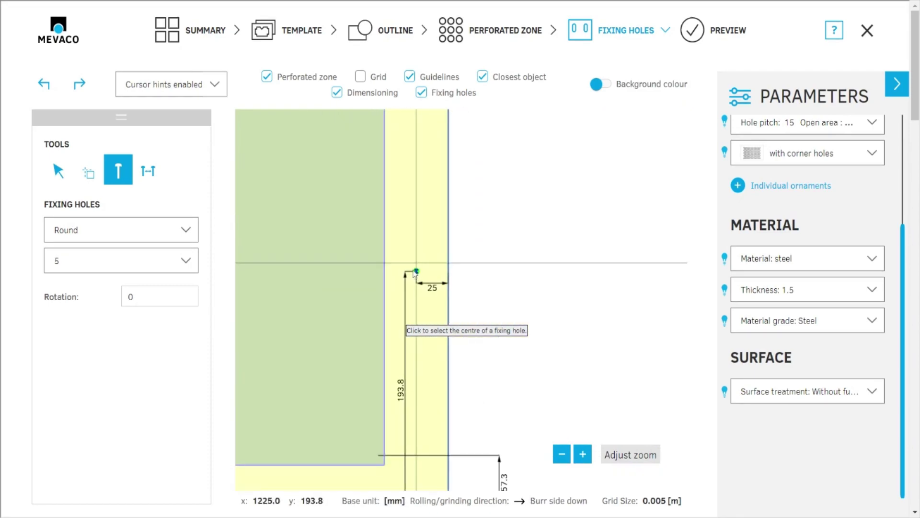
click(416, 264)
- Place two round size 5 fixing holes near the panel's upper-right corner on the guideline intersections x 1225, y 600 and x 1050, y 775
scroll(429, 455, down, 3)
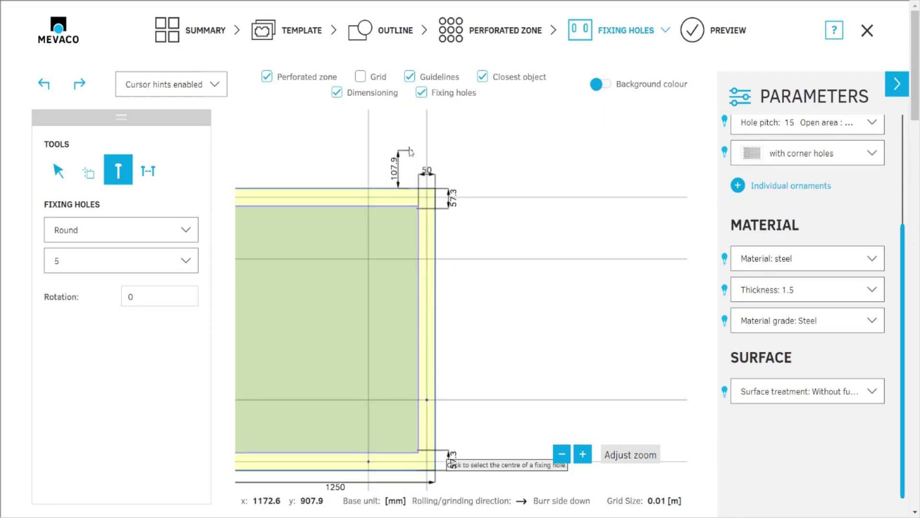
scroll(438, 251, up, 5)
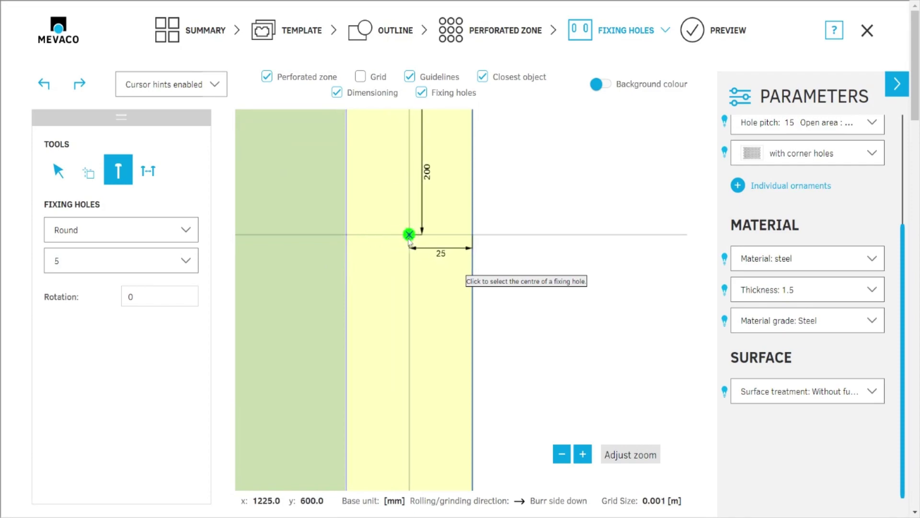
click(408, 235)
scroll(517, 394, down, 5)
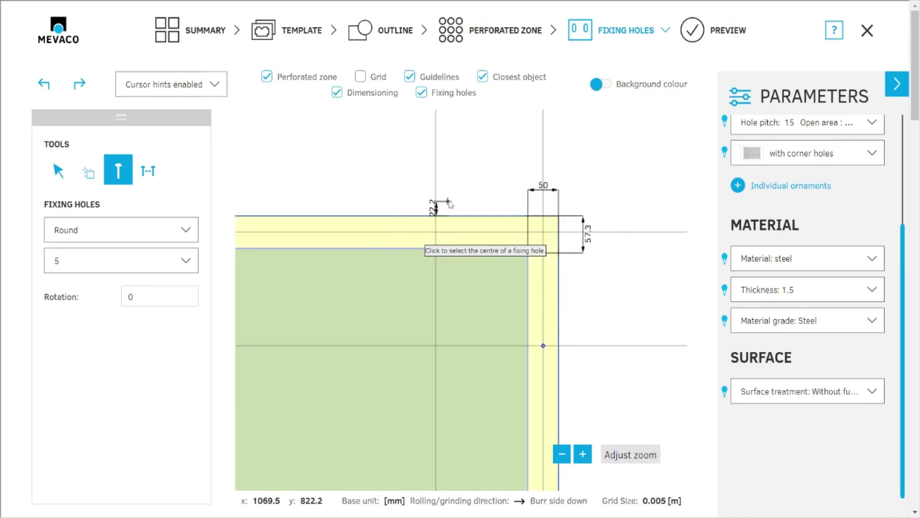
scroll(449, 204, up, 4)
click(416, 274)
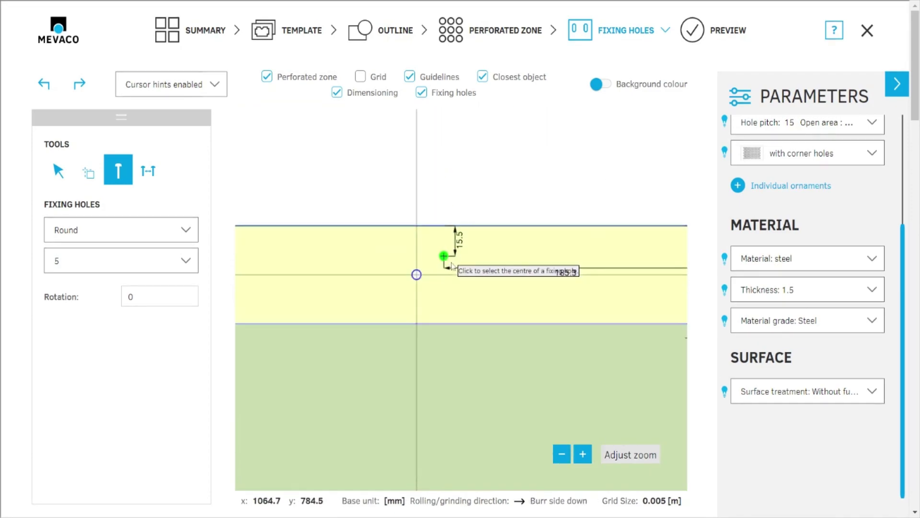
scroll(451, 266, down, 6)
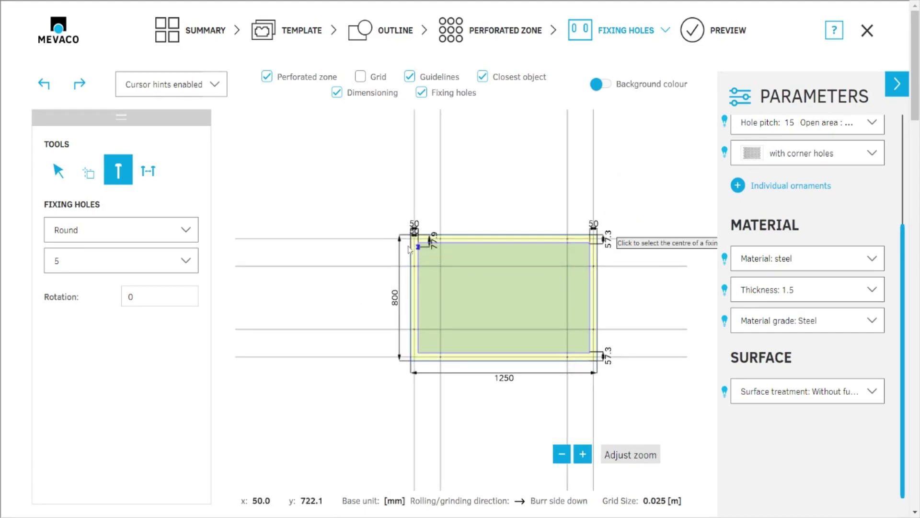
- Dimension the horizontal distance from the panel's upper-left corner to the nearby upper fixing hole's guideline, placing the dimension line above the panel
click(58, 170)
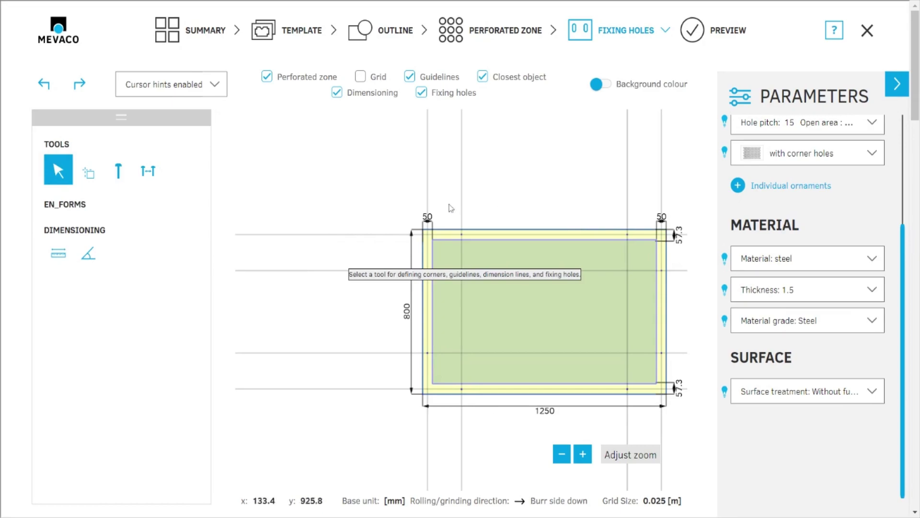
scroll(450, 207, up, 3)
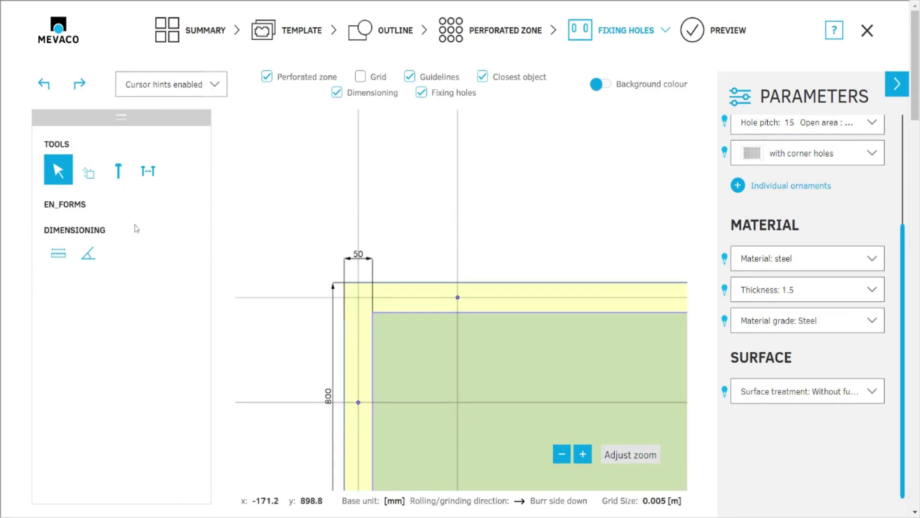
click(58, 253)
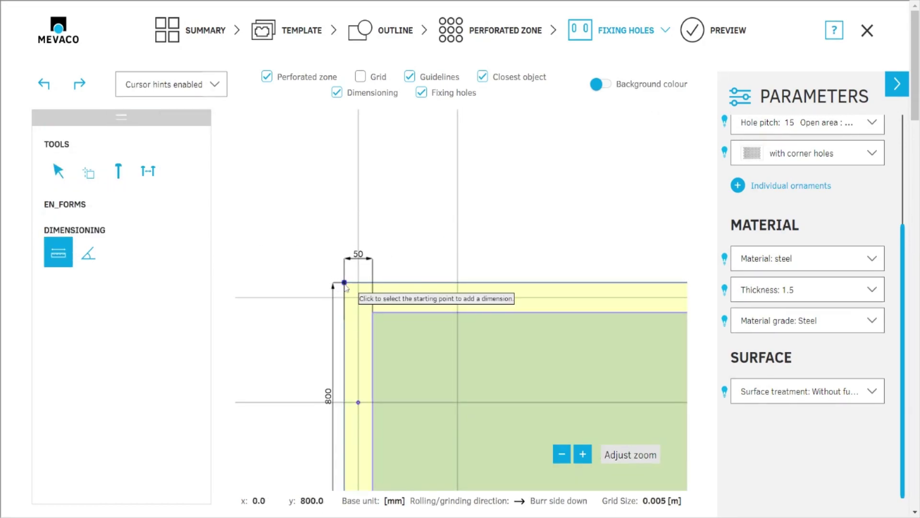
click(344, 282)
scroll(461, 285, up, 2)
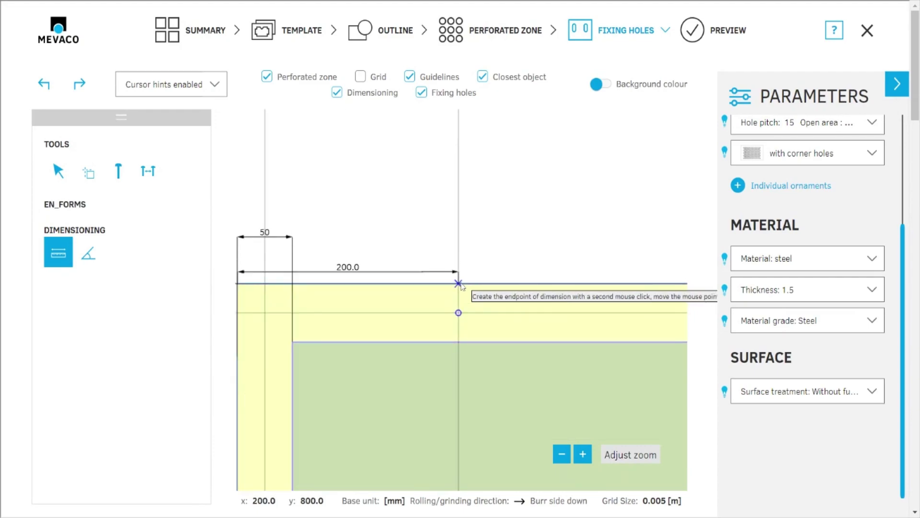
click(458, 283)
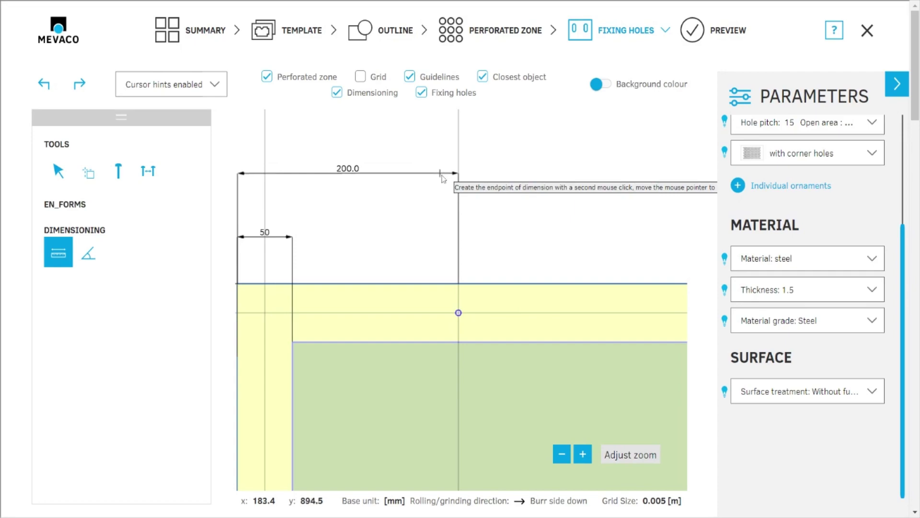
click(441, 189)
- Dimension the vertical distance from the panel's upper edge to the centre of the fixing hole near the upper-left corner
scroll(465, 314, up, 4)
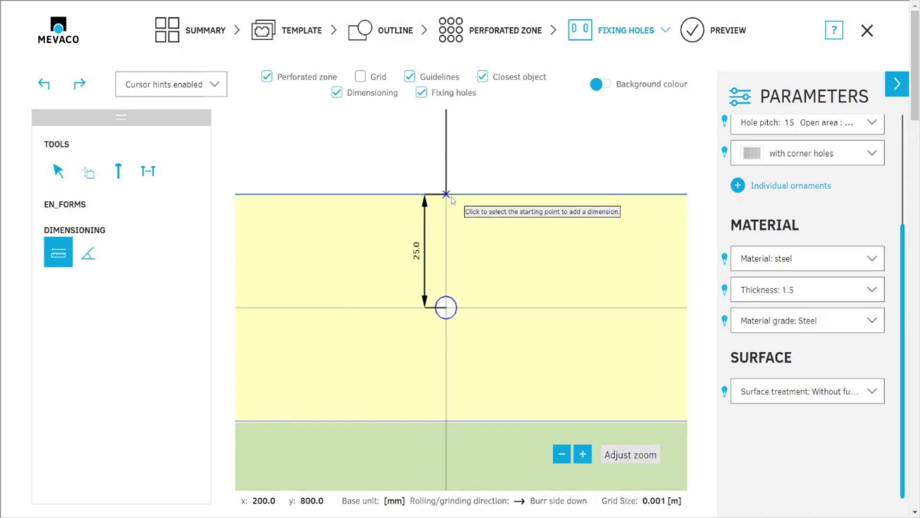
scroll(537, 197, down, 1)
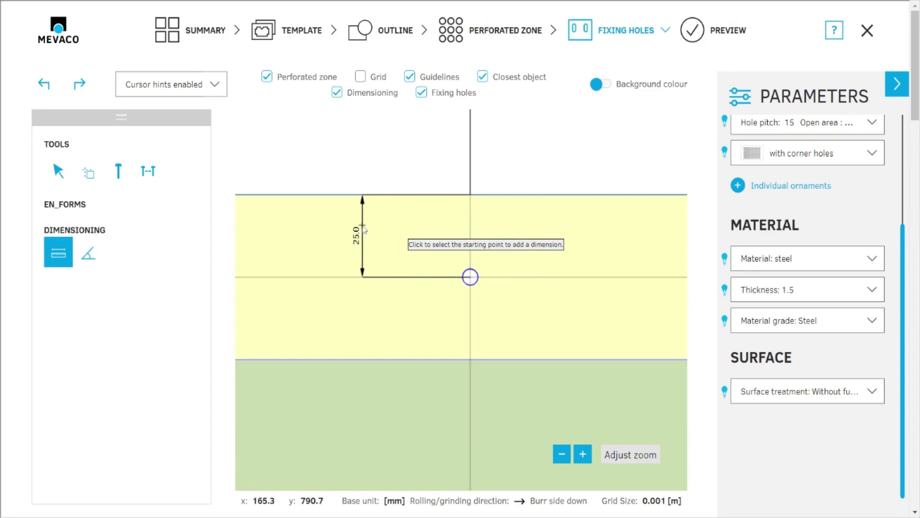
scroll(308, 314, down, 5)
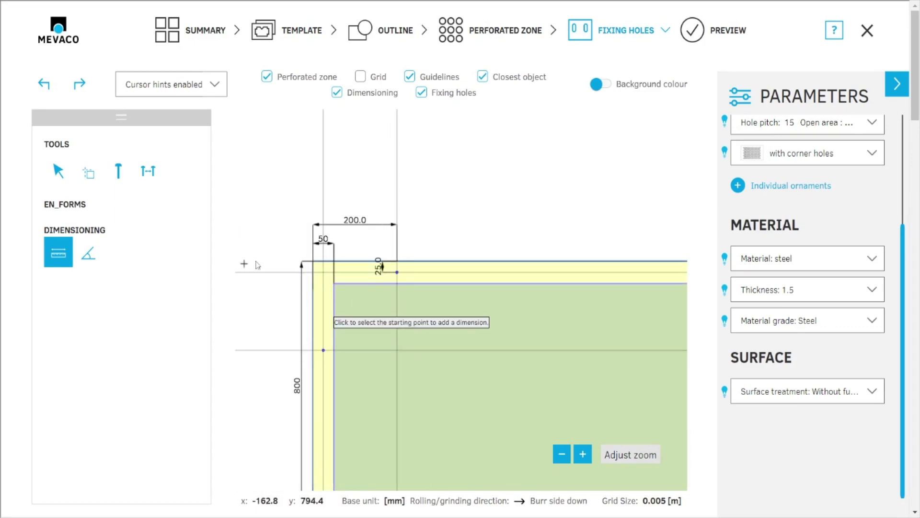
scroll(257, 264, up, 5)
- Set the fixing hole type to Slotted Hole with size 5 x 50
click(127, 181)
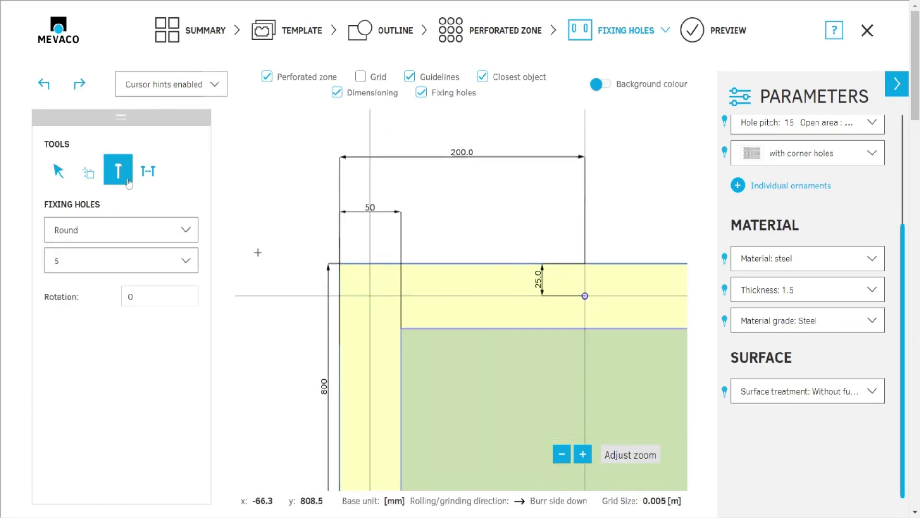
click(62, 235)
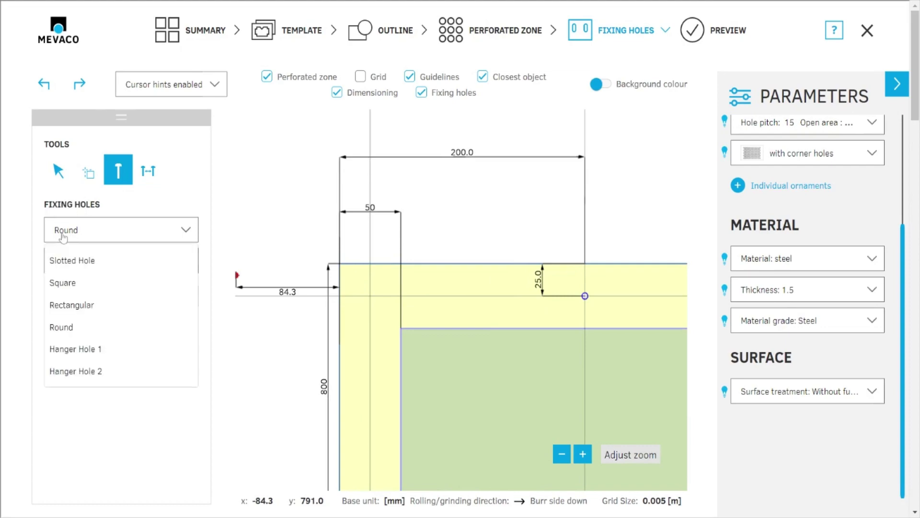
click(66, 261)
click(62, 271)
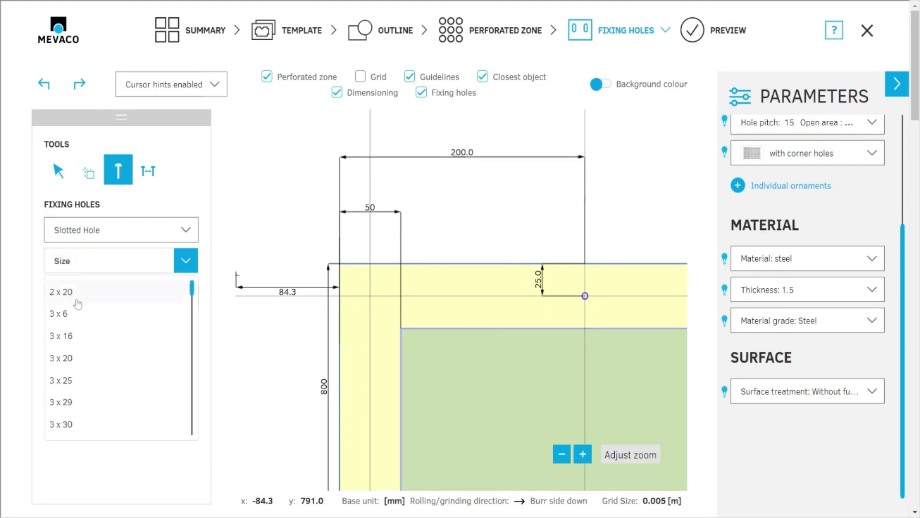
scroll(57, 345, down, 3)
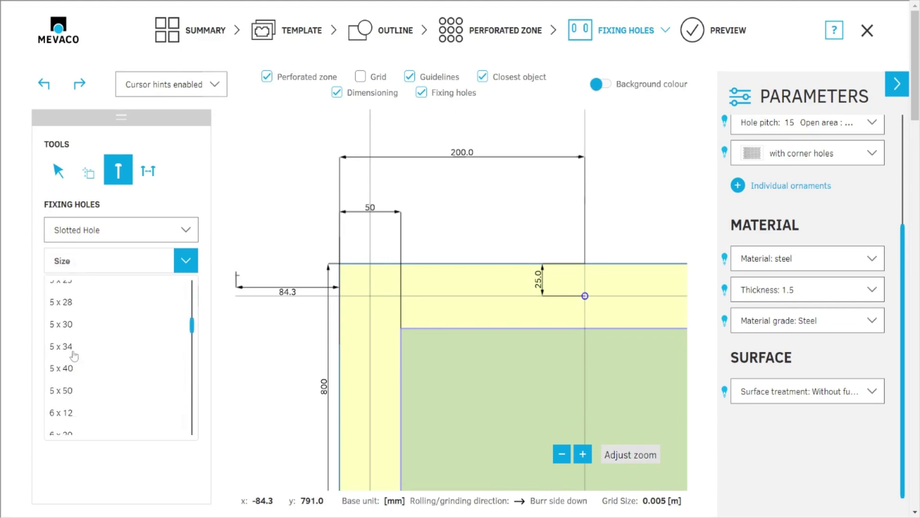
click(72, 398)
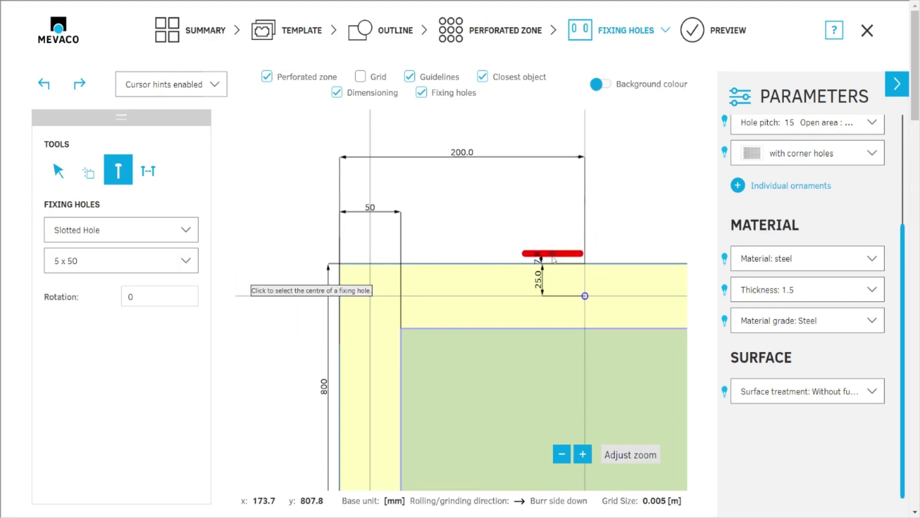
- Place a horizontal 5 x 50 slotted hole on the upper guideline beside the upper-left fixing hole, centred at about x 266, y 775
scroll(479, 273, up, 5)
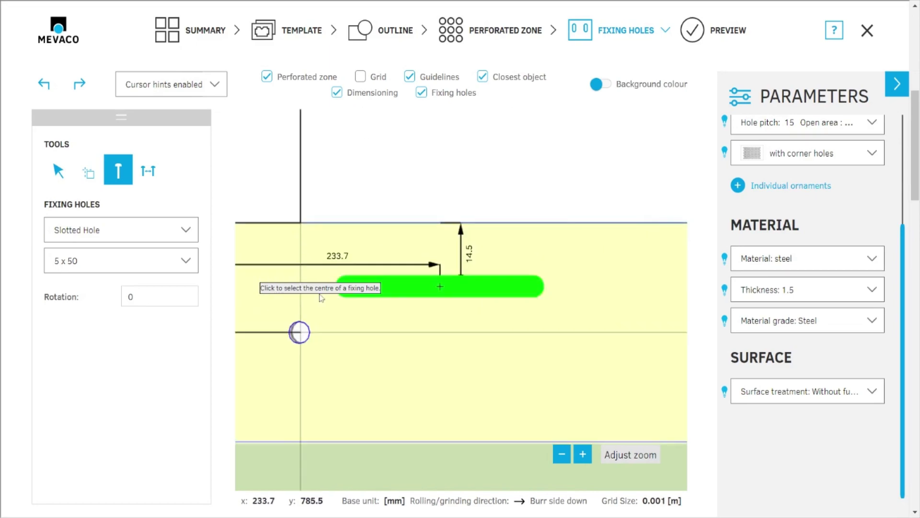
scroll(321, 298, down, 3)
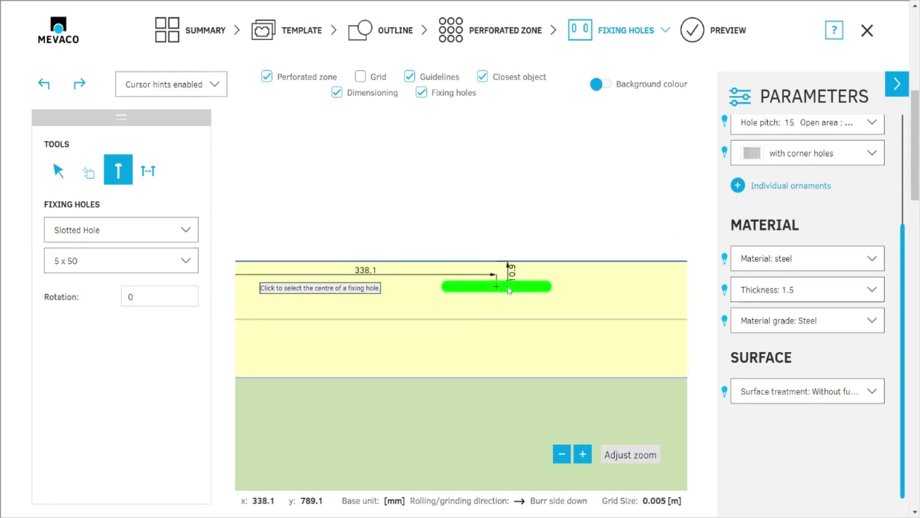
scroll(410, 281, up, 2)
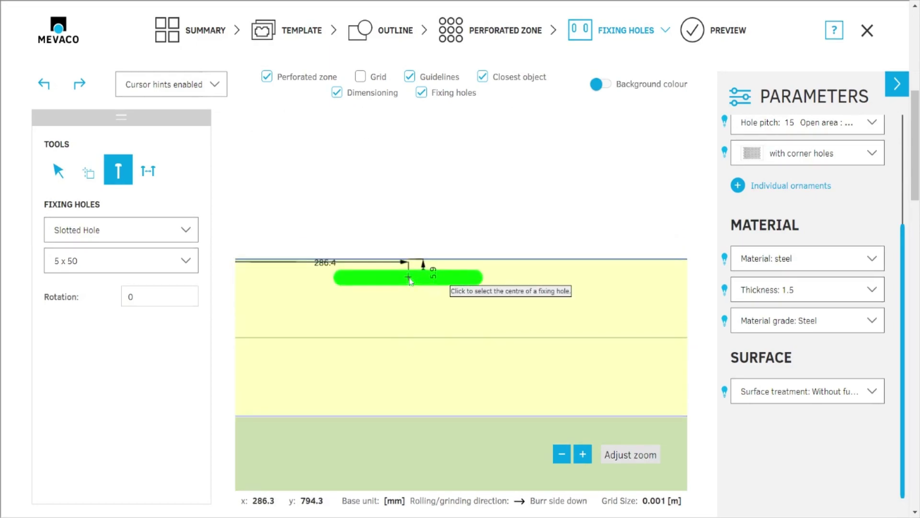
scroll(410, 281, up, 1)
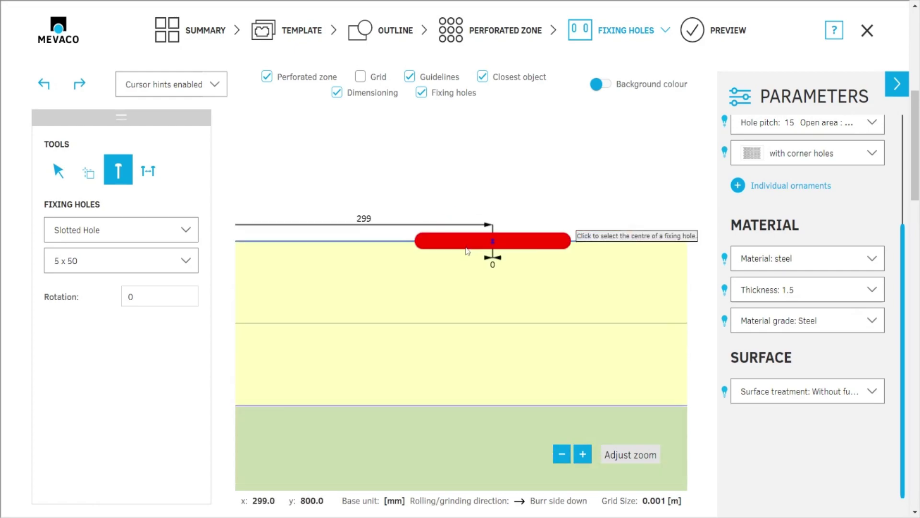
scroll(626, 220, down, 5)
scroll(494, 219, up, 3)
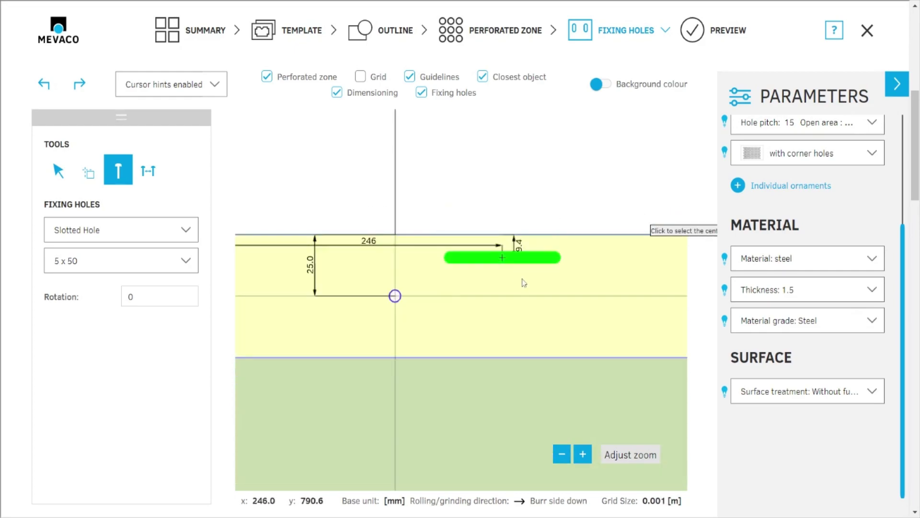
scroll(524, 283, up, 3)
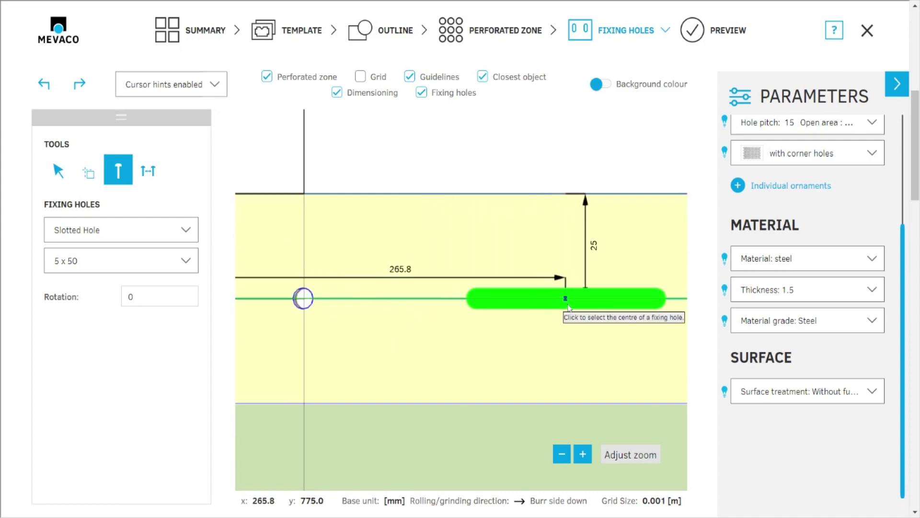
click(552, 304)
- Set the slotted hole's rotation to 90 and place it on the left vertical guideline, centred at x 25 and about y 527.5
scroll(575, 220, down, 2)
scroll(618, 149, down, 4)
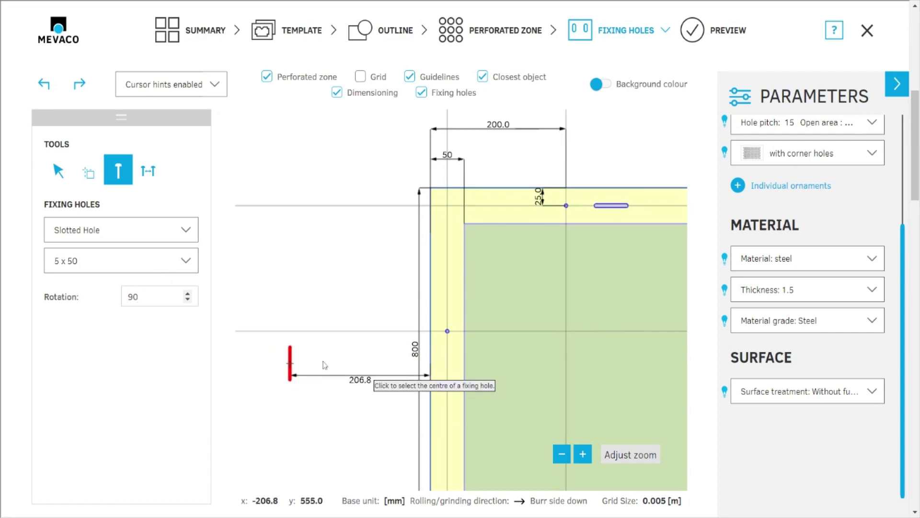
scroll(431, 383, up, 5)
scroll(436, 390, up, 2)
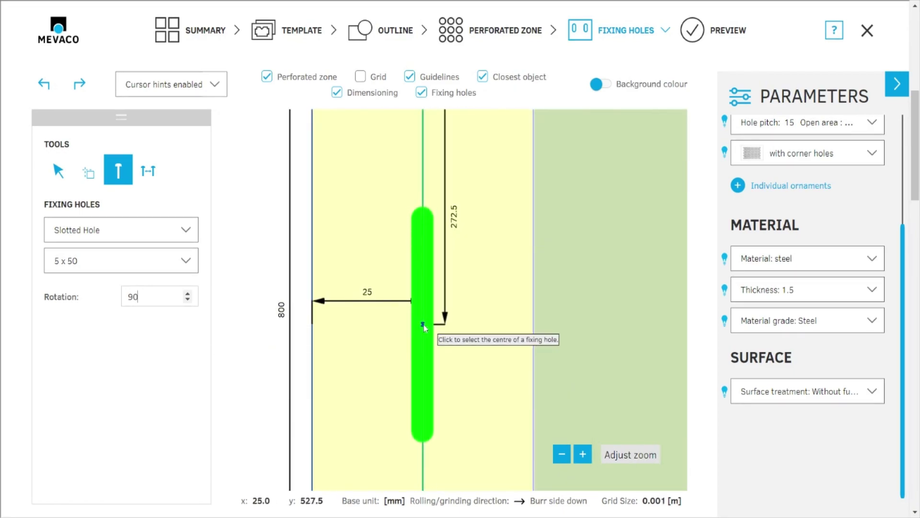
click(424, 323)
scroll(331, 330, down, 3)
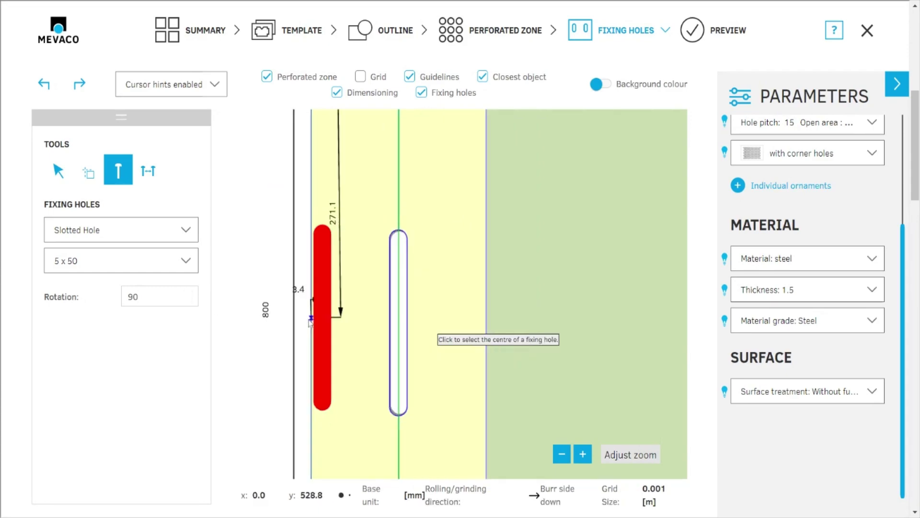
scroll(340, 335, down, 5)
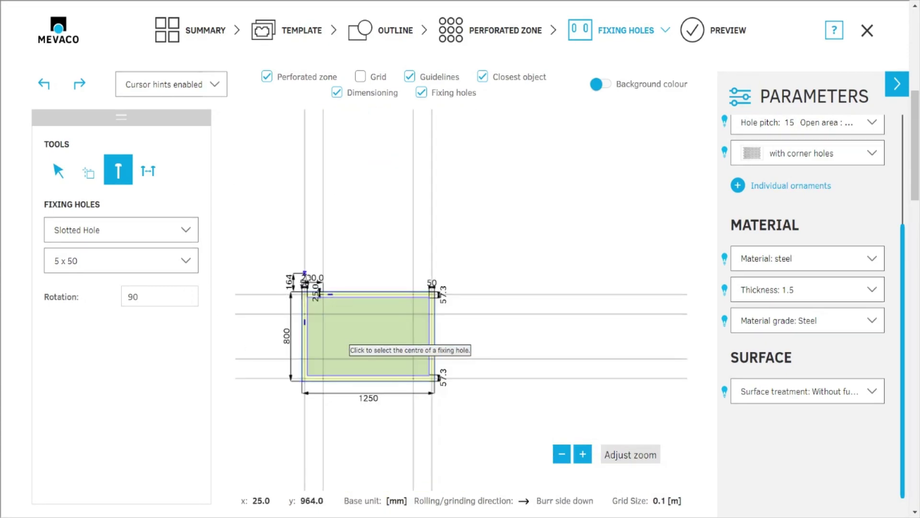
scroll(307, 363, up, 2)
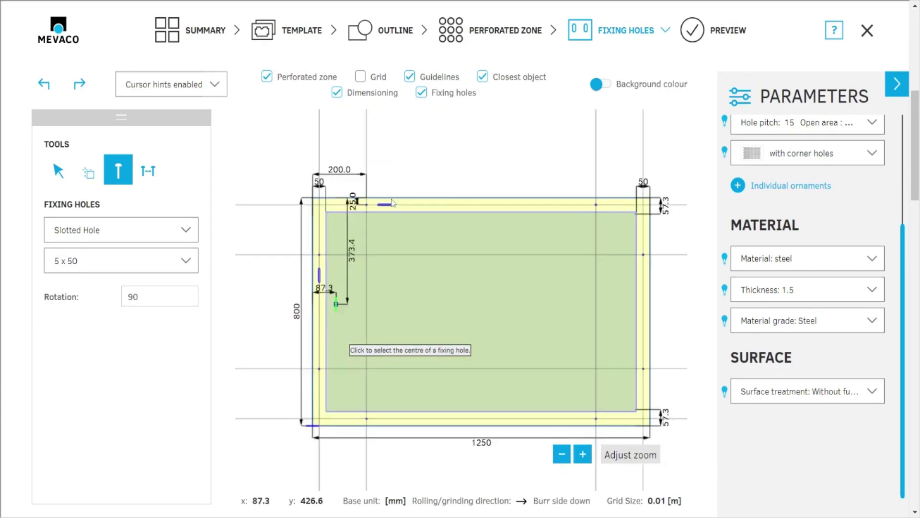
- Open the preview of the perforated sheet and examine its fixing holes, slotted holes, perforation and dimensions
click(729, 32)
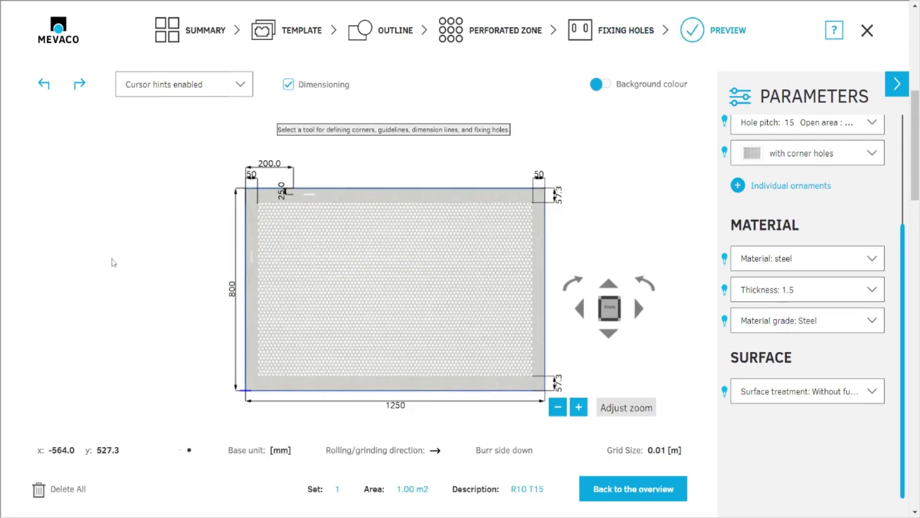
scroll(111, 259, up, 1)
scroll(107, 175, down, 1)
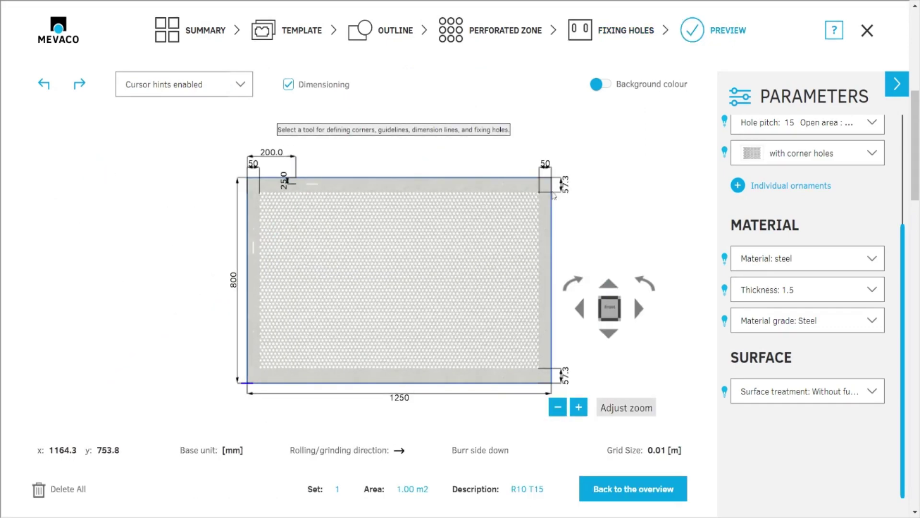
scroll(554, 196, up, 1)
scroll(556, 196, down, 2)
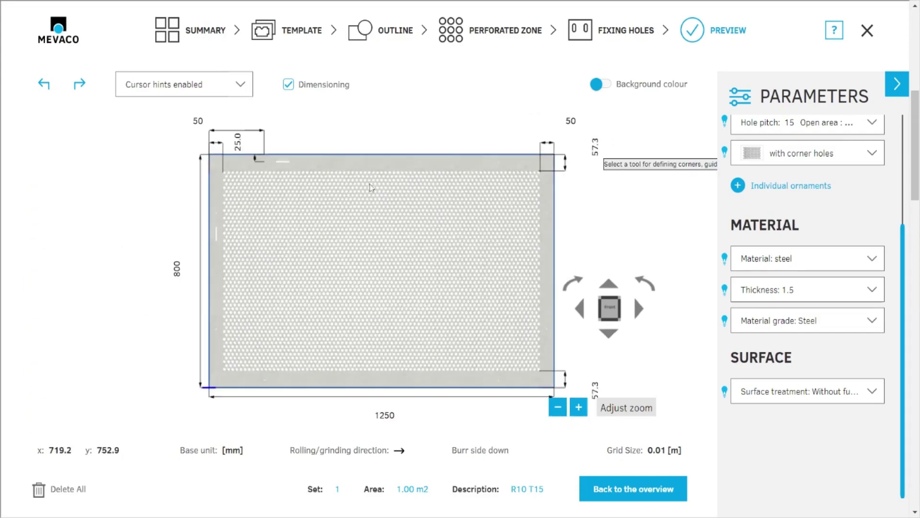
scroll(244, 288, up, 2)
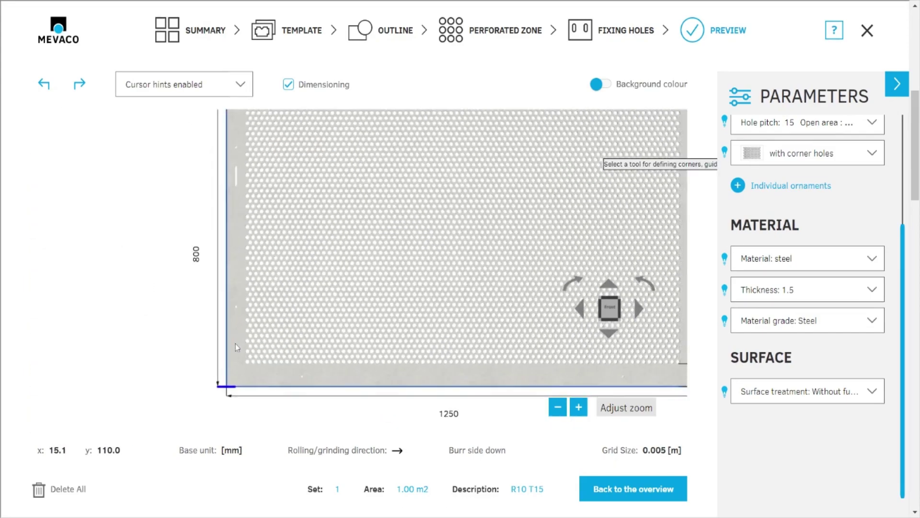
scroll(237, 347, down, 2)
scroll(352, 153, up, 1)
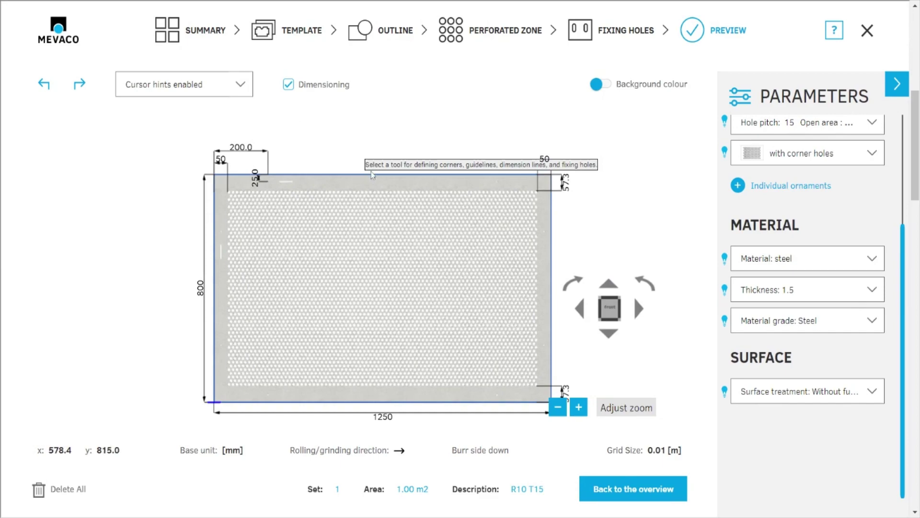